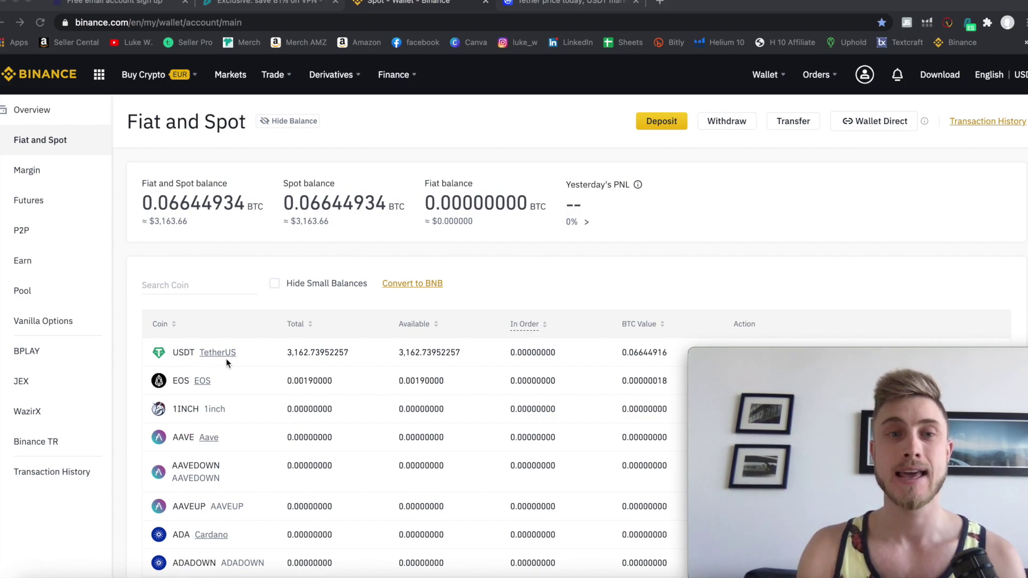
pyautogui.click(572, 4)
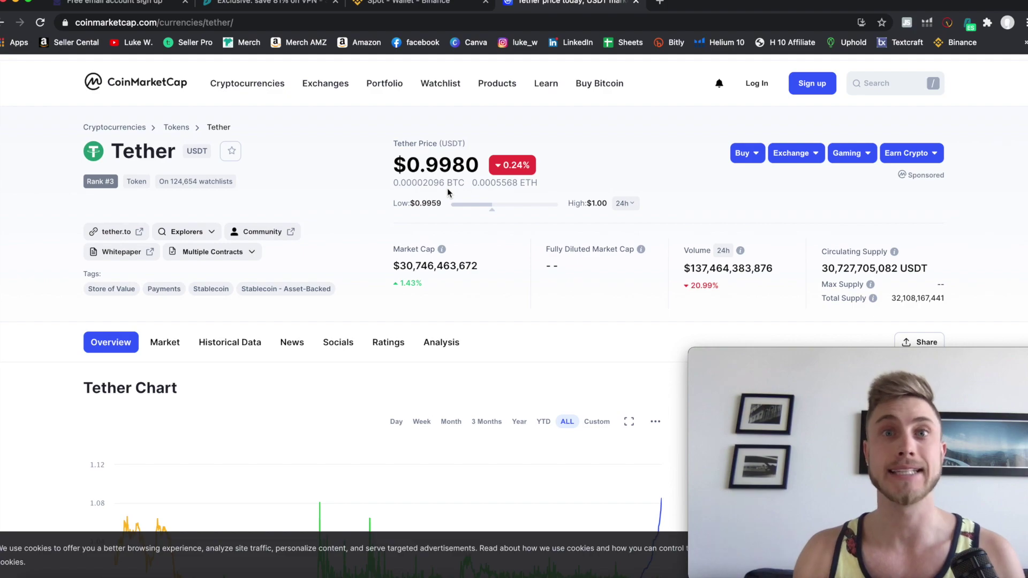
pyautogui.click(408, 4)
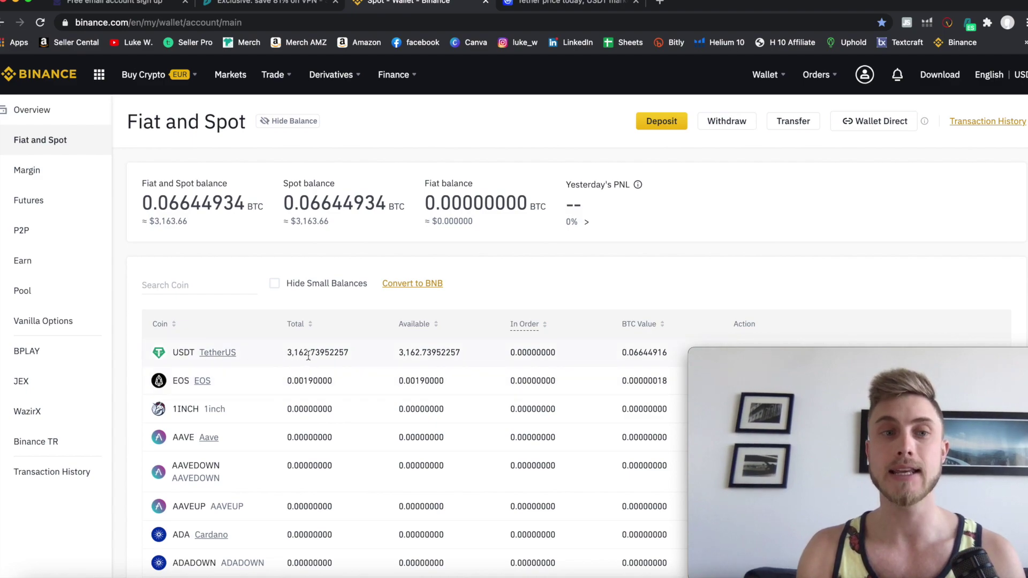
pyautogui.scroll(-3, 275, 502)
pyautogui.scroll(3, 276, 502)
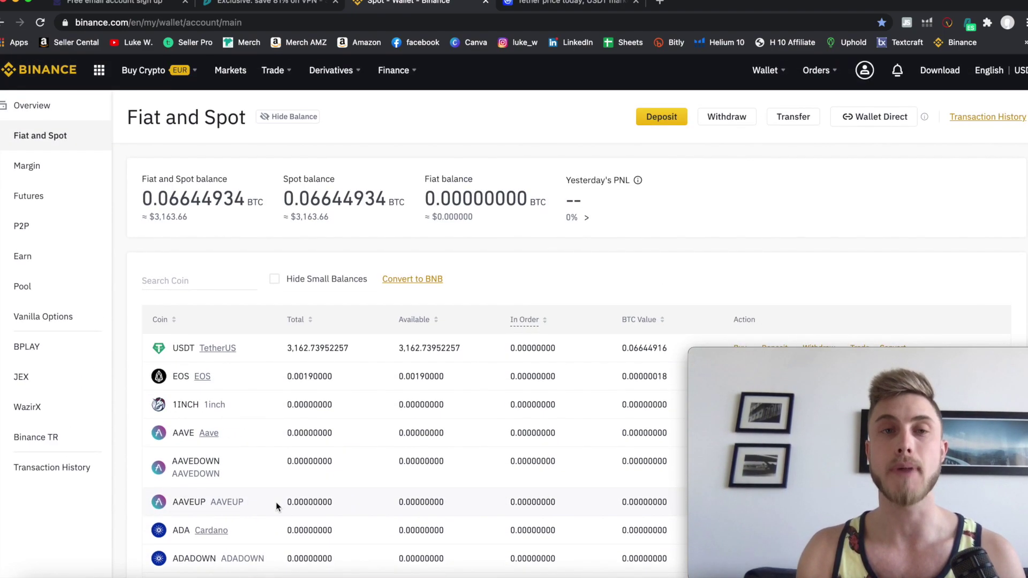
# Search the wallet's coin list for 'ctsi' and look through the results.
pyautogui.click(199, 284)
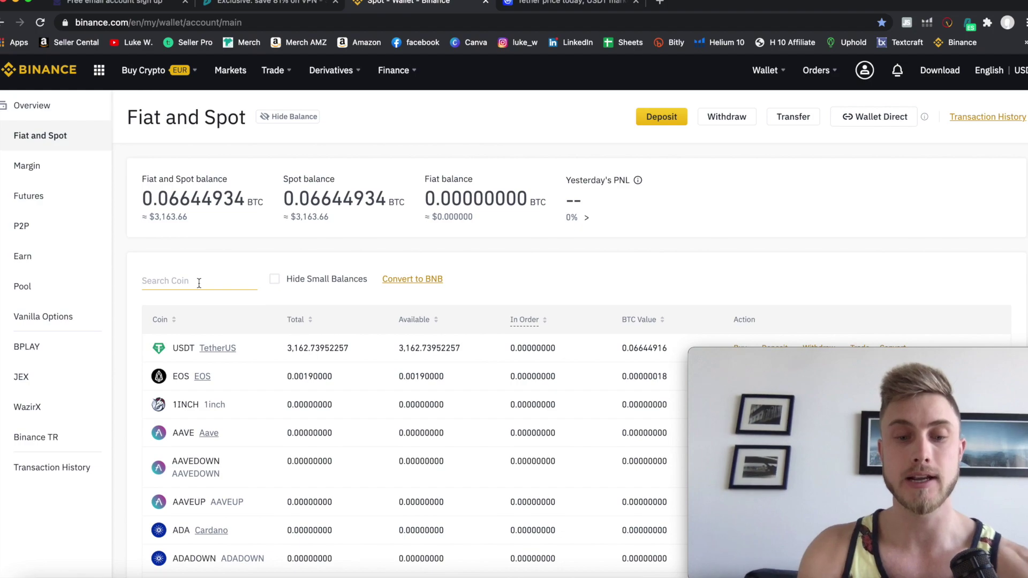
pyautogui.write('ctsi')
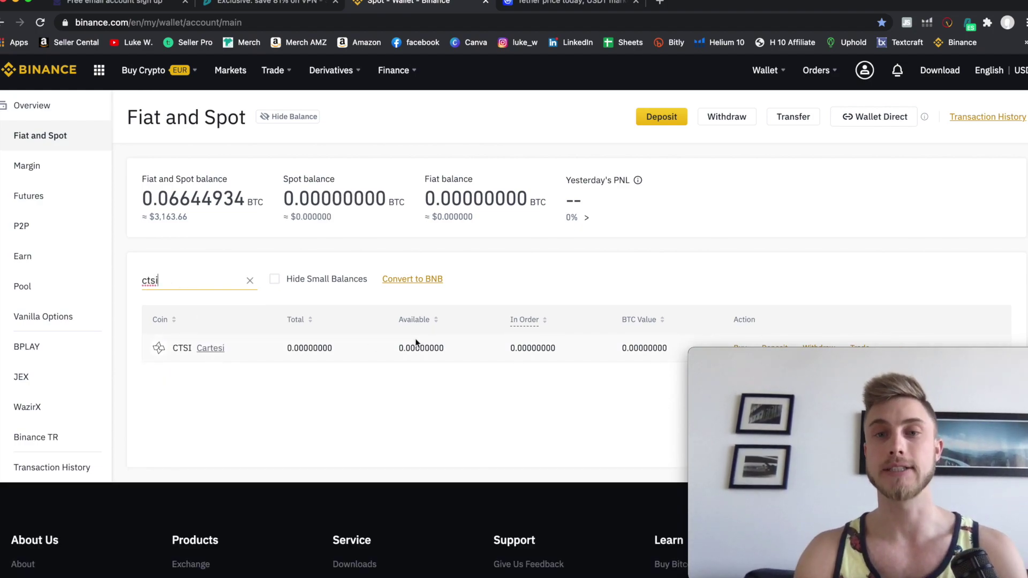
pyautogui.scroll(-1, 461, 338)
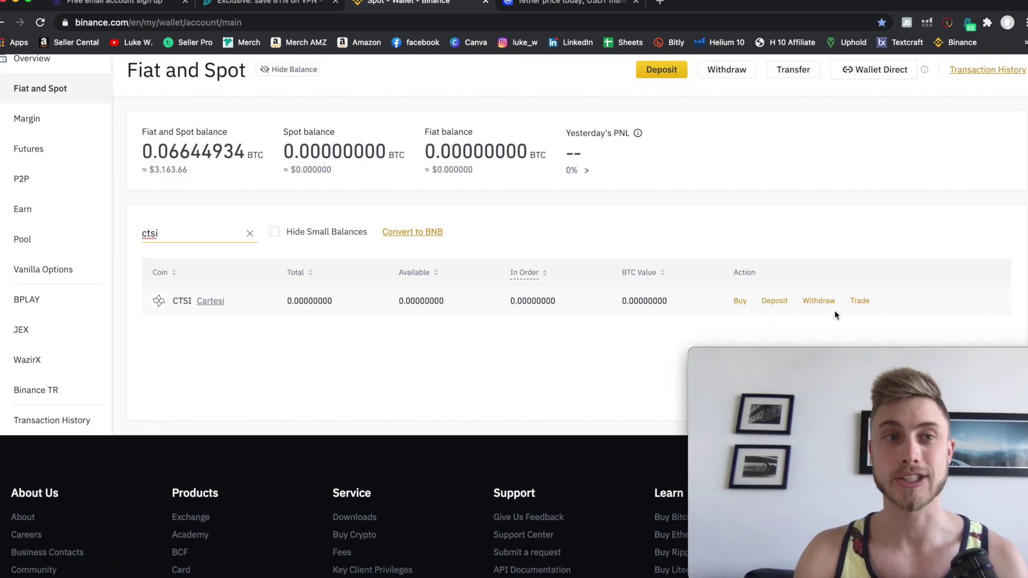
pyautogui.scroll(1, 496, 316)
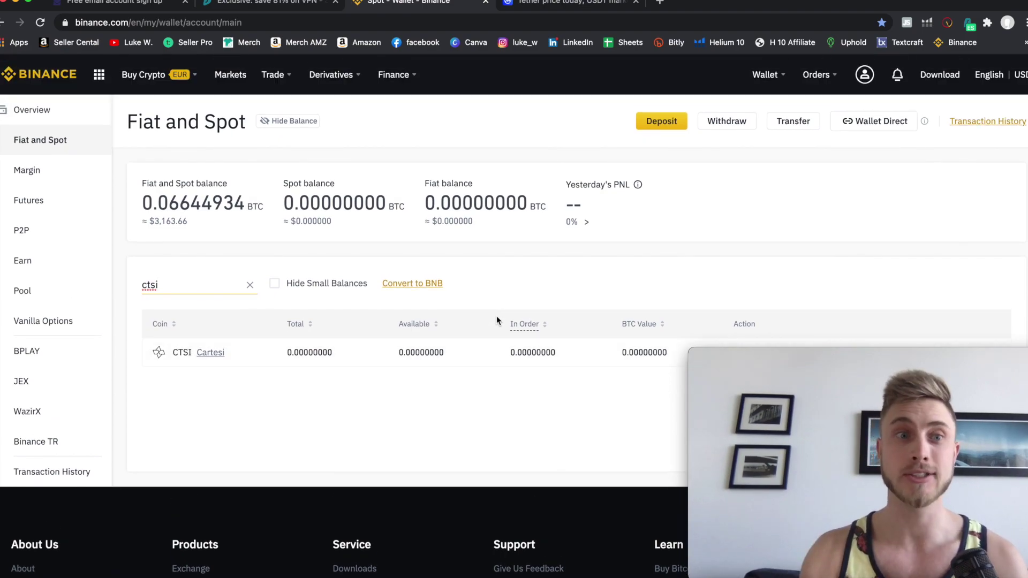
# Replace the search with 'tron' so only TRX TRON shows, then go to ProtonMail.
pyautogui.press('BackSpace')
pyautogui.press('BackSpace')
pyautogui.press('BackSpace')
pyautogui.press('BackSpace')
pyautogui.write('tron')
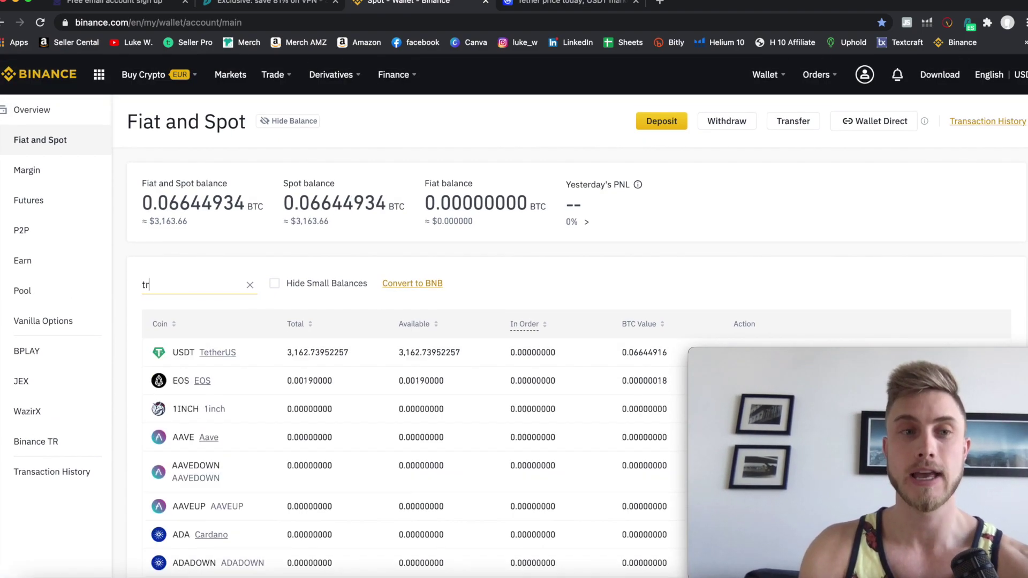
pyautogui.scroll(-2, 564, 353)
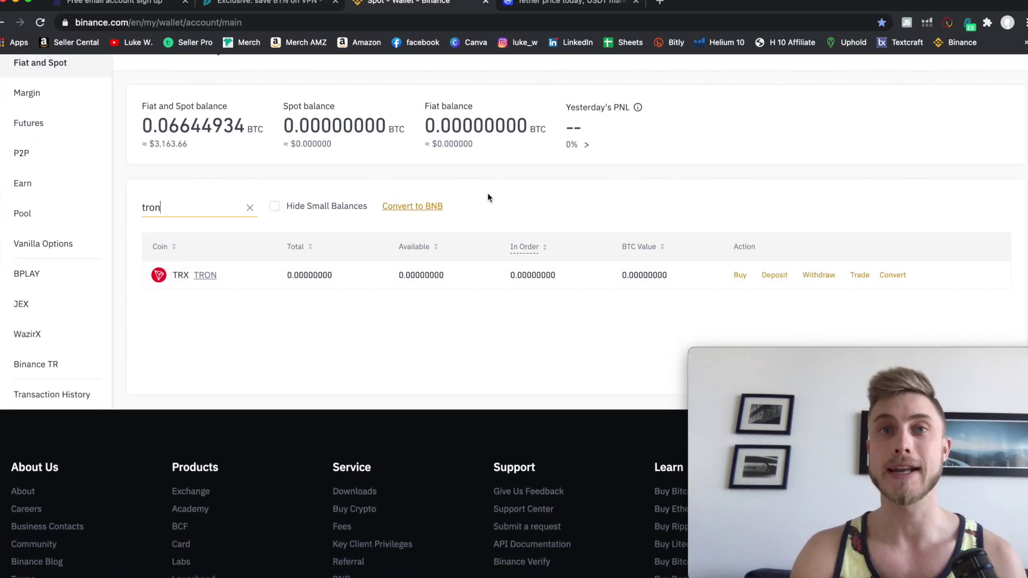
pyautogui.click(124, 3)
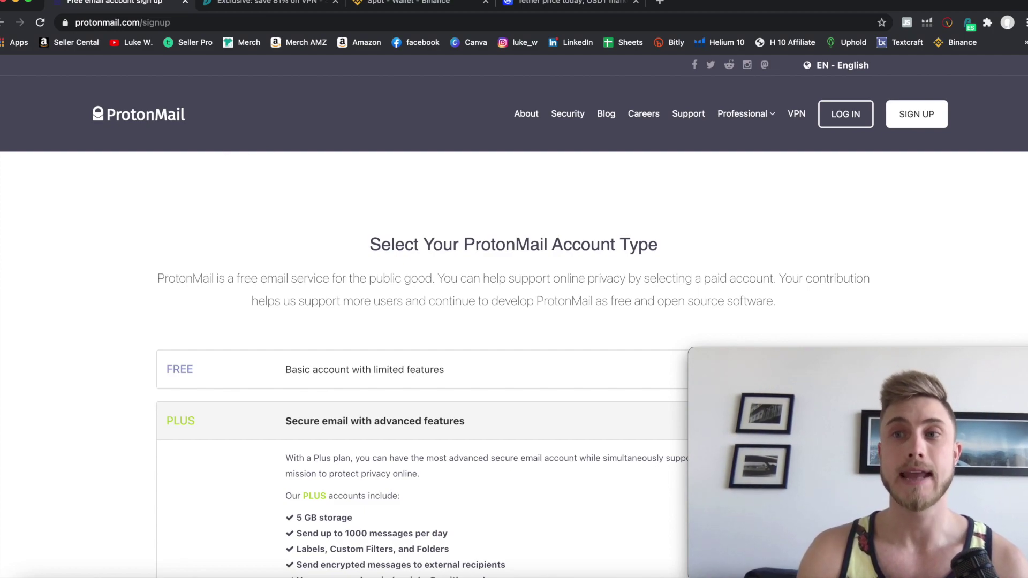
# Expand the FREE account type on the ProtonMail signup page, then move to Surfshark.
pyautogui.hotkey('ctrl', 'alt', 'Left')
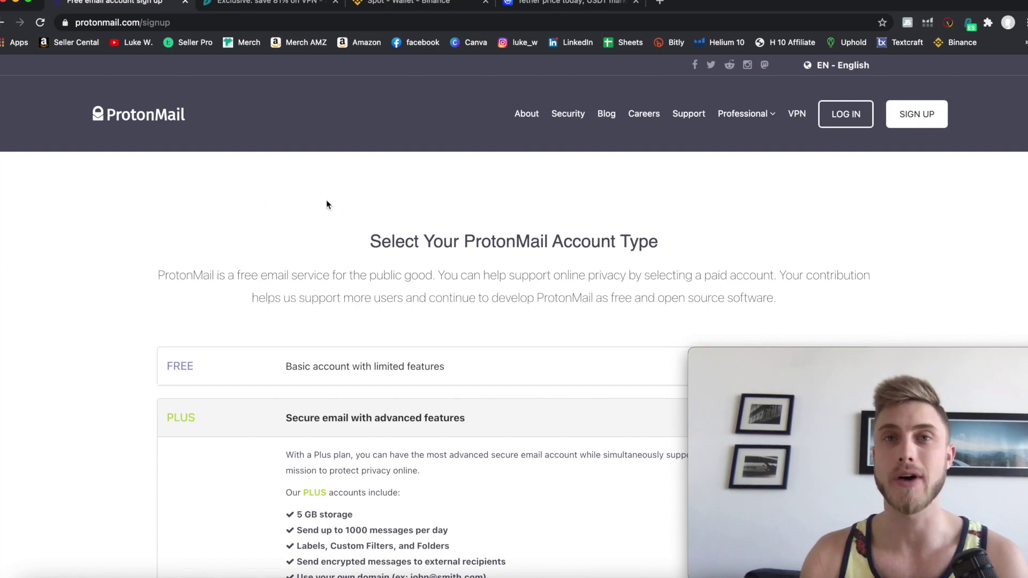
pyautogui.scroll(-3, 328, 204)
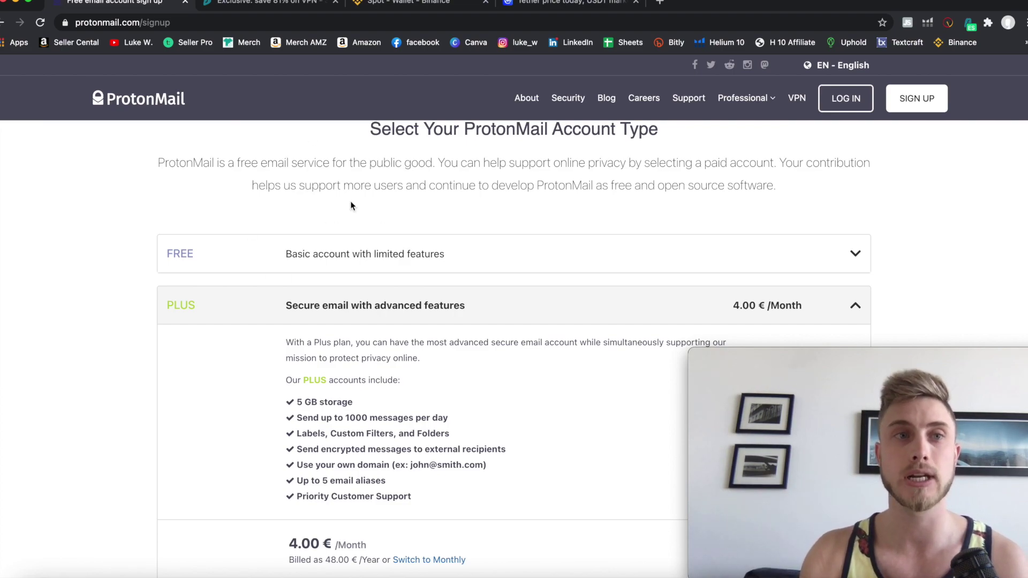
pyautogui.click(489, 263)
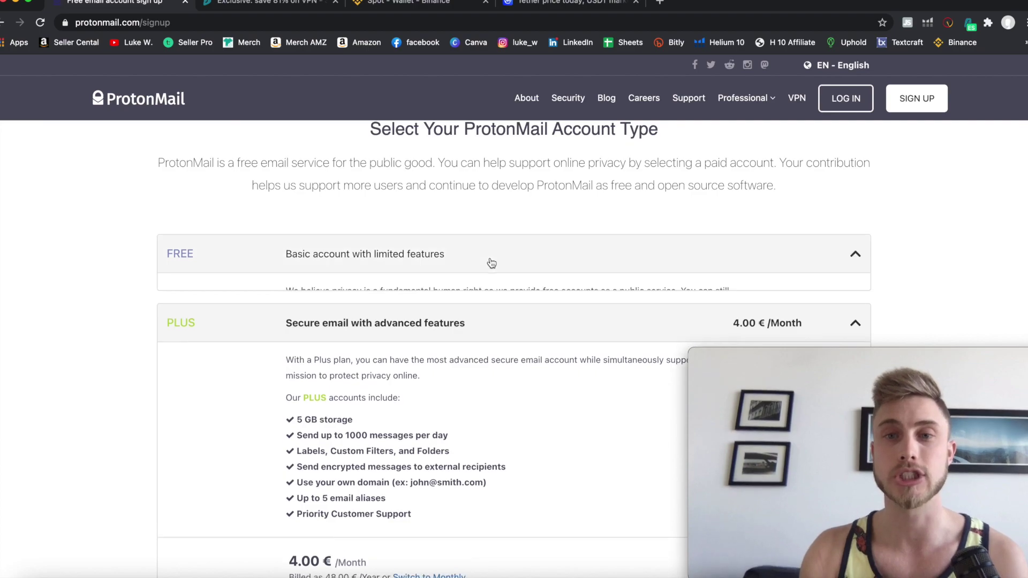
pyautogui.scroll(-3, 492, 263)
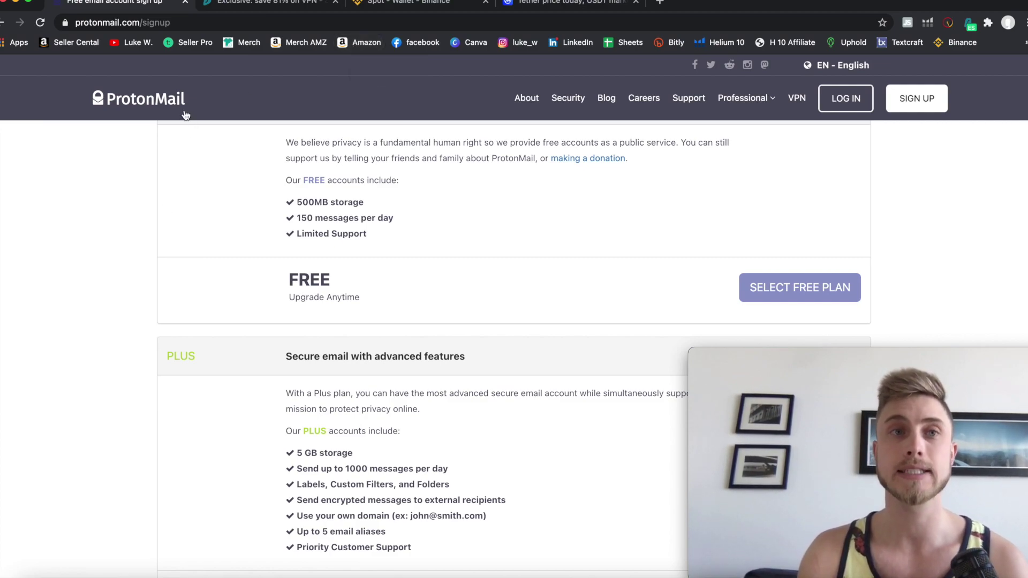
pyautogui.click(264, 3)
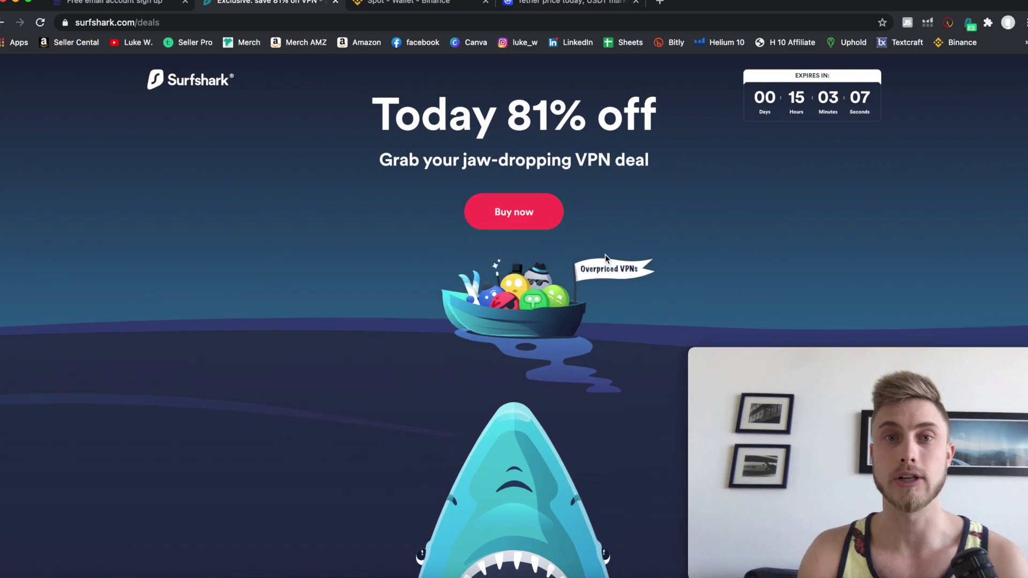
# Go to the Surfshark order page with the 24-month plan at USD 2.49/mo.
pyautogui.click(514, 213)
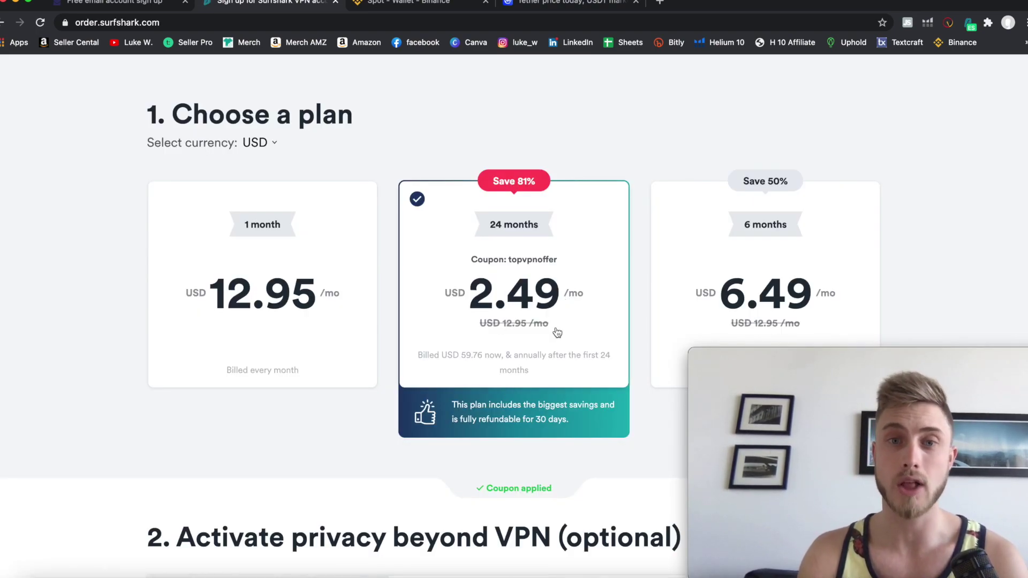
pyautogui.scroll(-1, 553, 332)
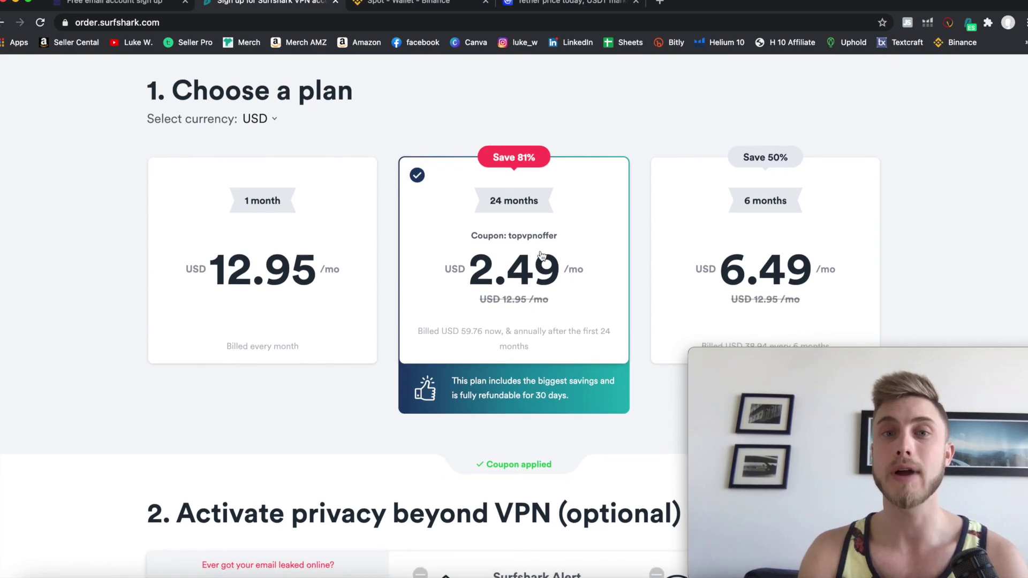
pyautogui.scroll(-2, 541, 267)
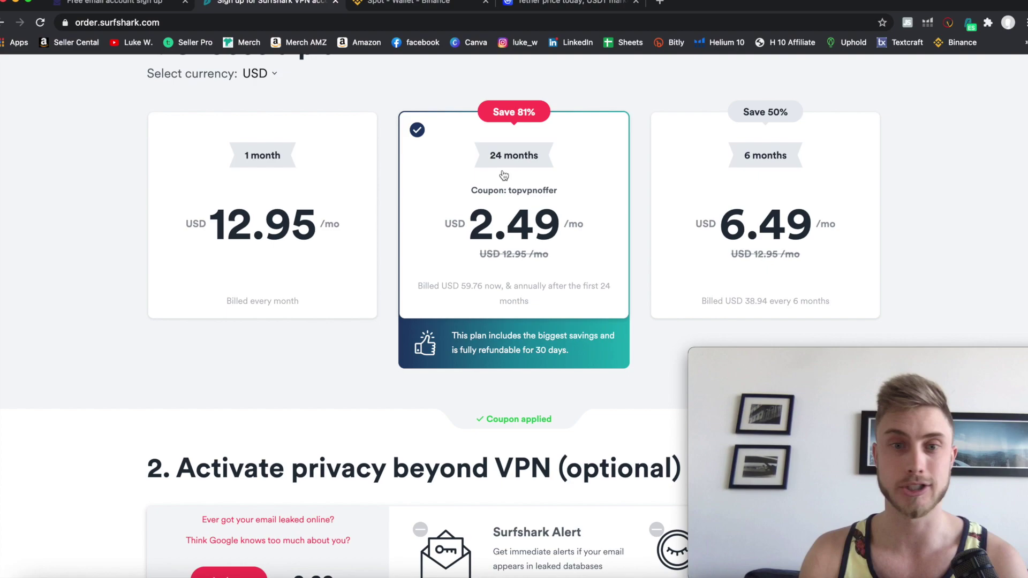
pyautogui.scroll(-5, 504, 175)
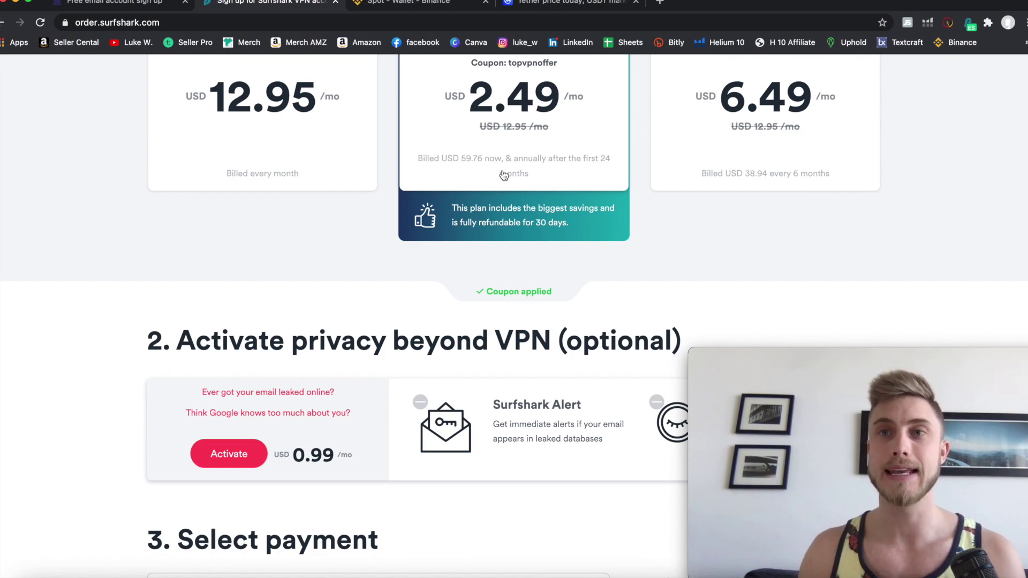
# Check the VPN connection status popup, then review the plans and payment options.
pyautogui.click(970, 23)
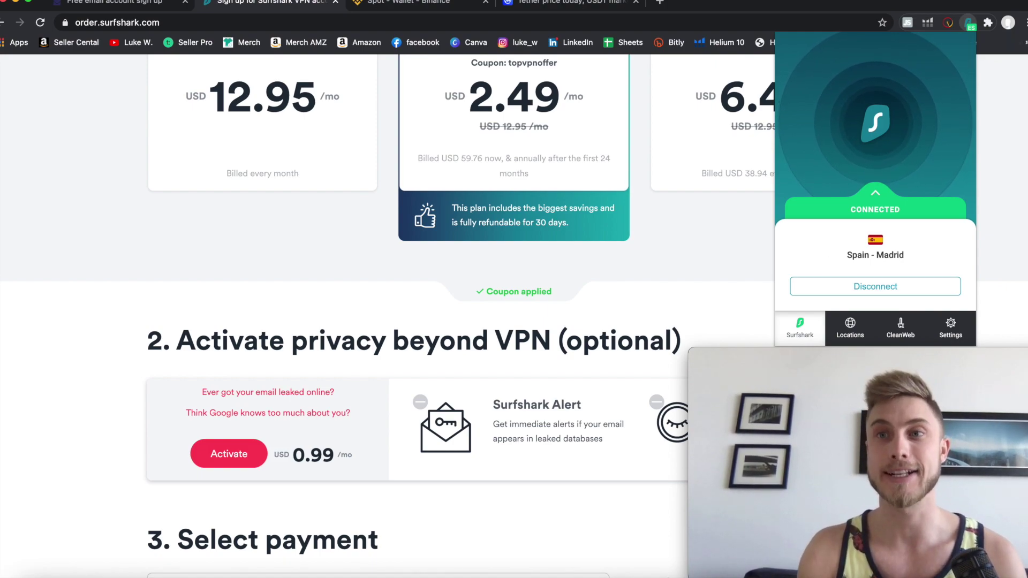
pyautogui.press('Escape')
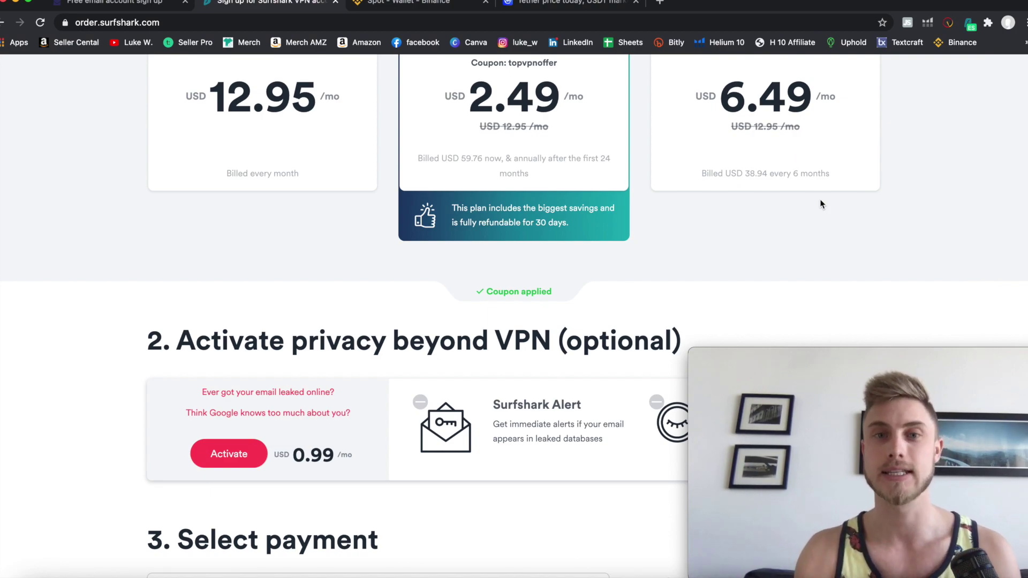
pyautogui.scroll(3, 822, 204)
pyautogui.scroll(-1, 512, 234)
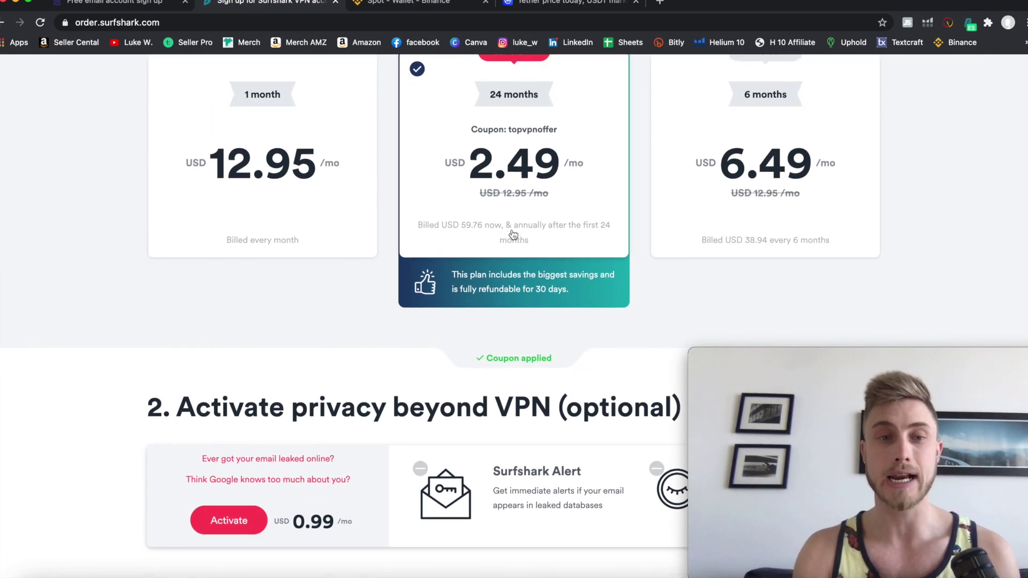
pyautogui.scroll(-3, 513, 234)
pyautogui.scroll(-6, 511, 231)
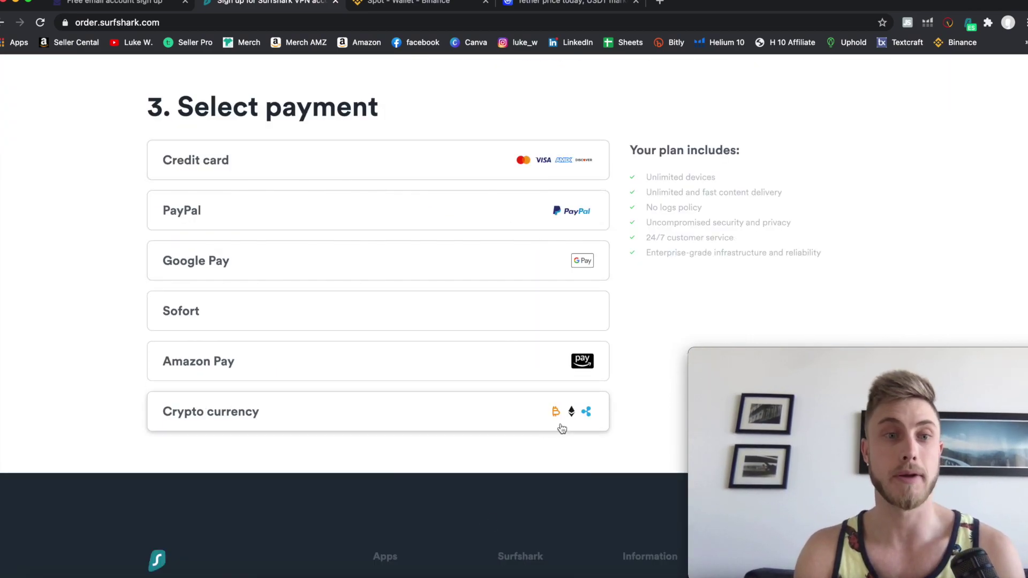
pyautogui.scroll(2, 576, 423)
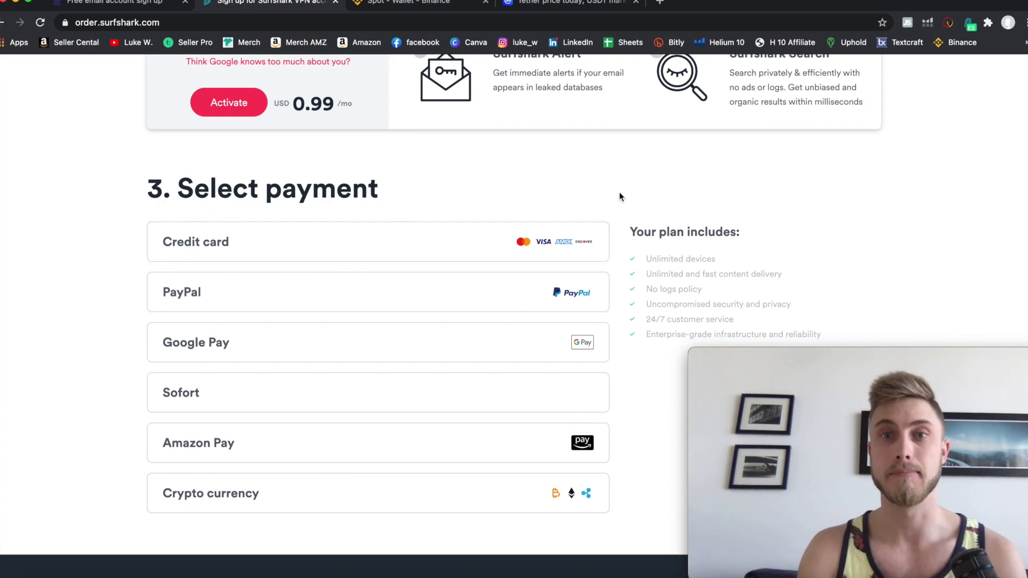
pyautogui.scroll(10, 619, 192)
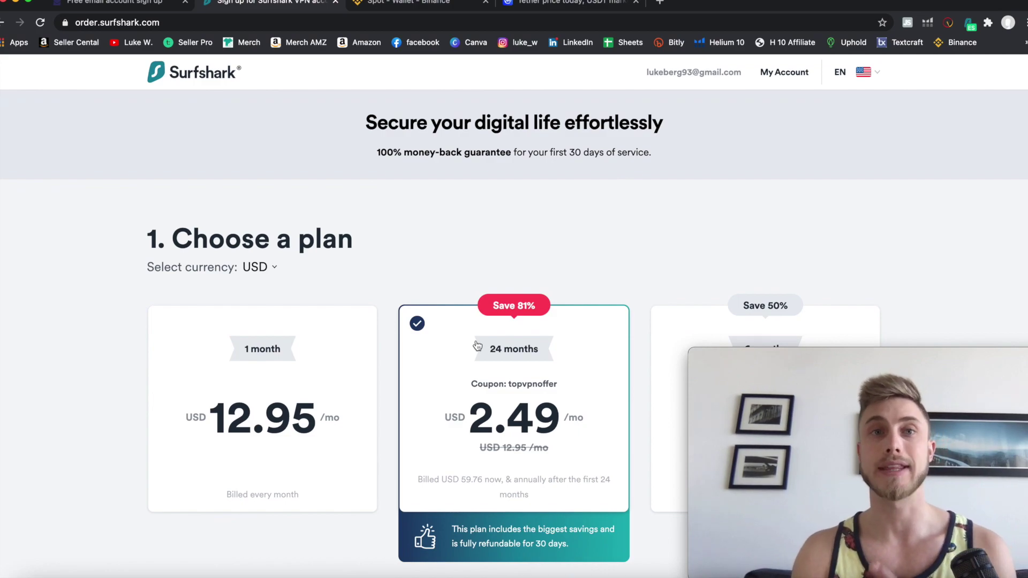
pyautogui.click(427, 6)
pyautogui.scroll(2, 573, 153)
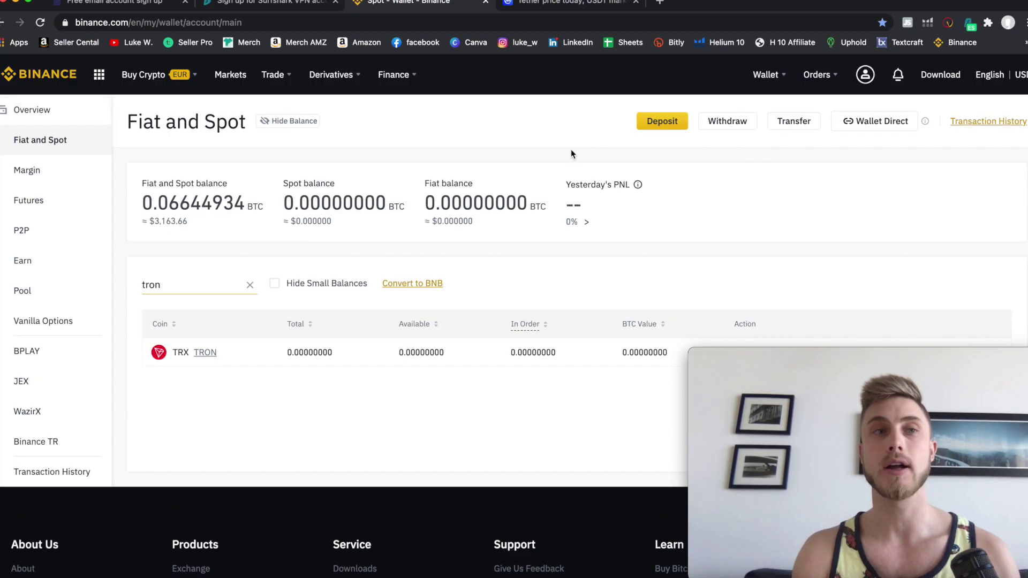
pyautogui.click(46, 74)
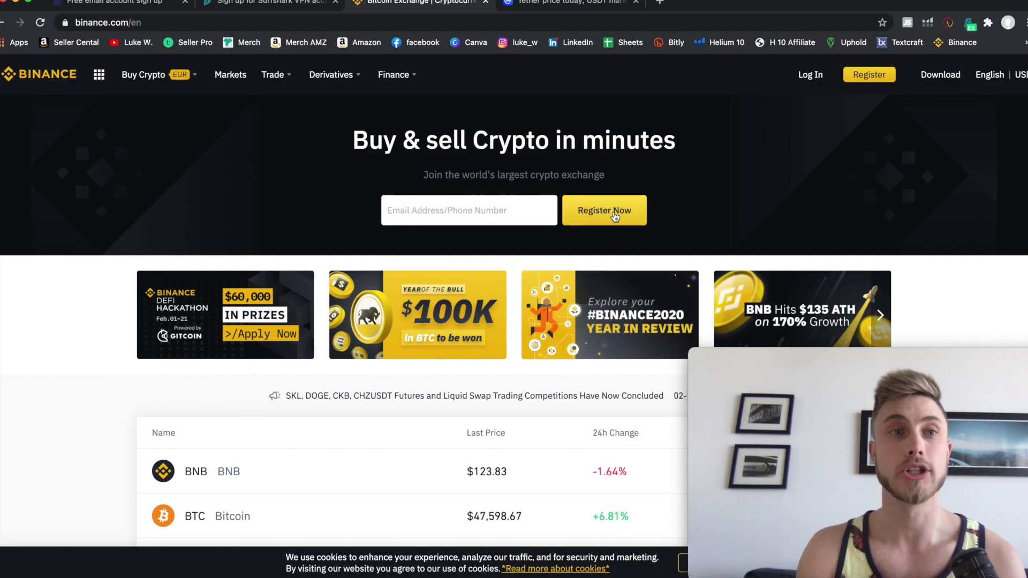
pyautogui.click(970, 23)
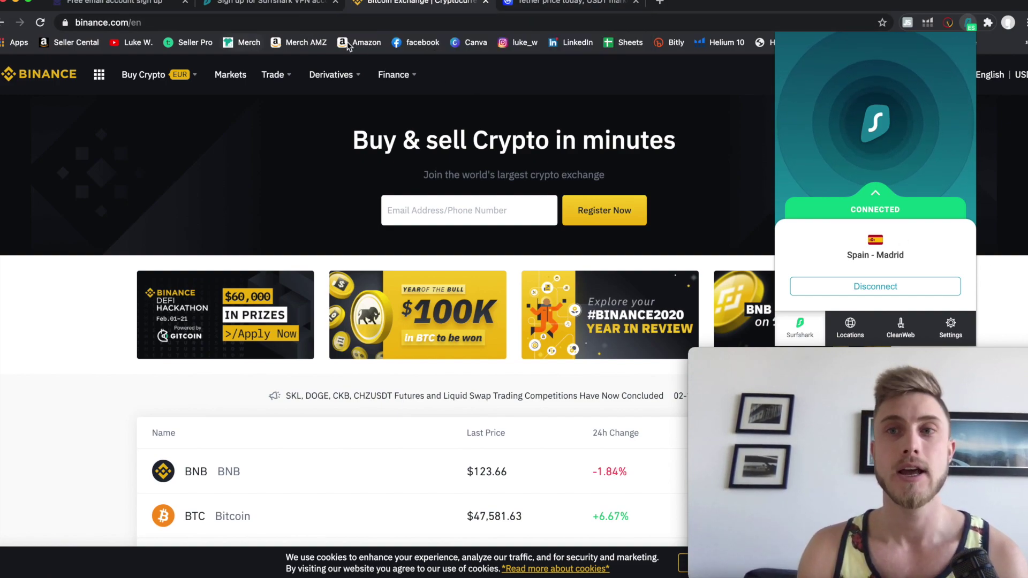
pyautogui.click(750, 81)
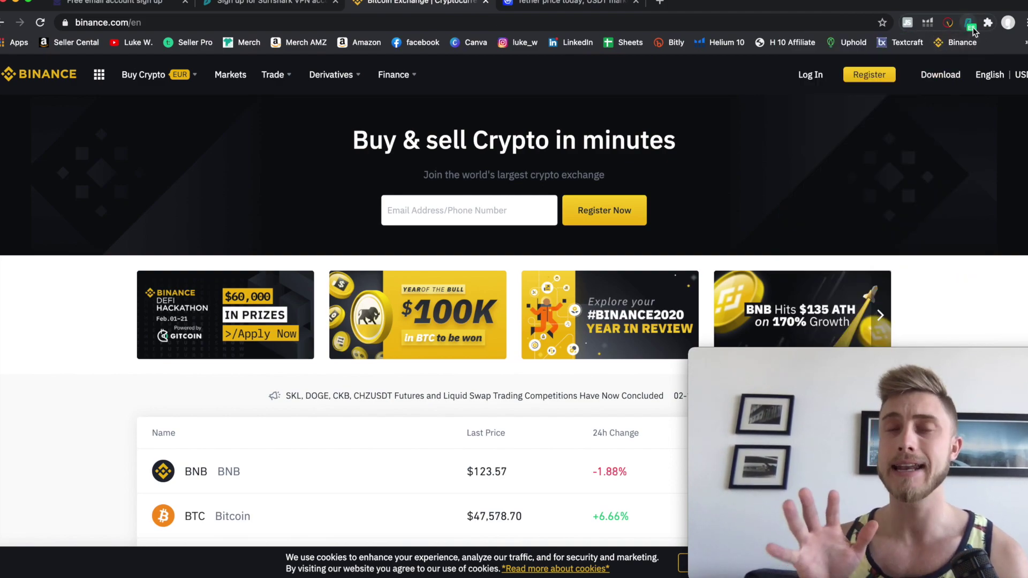
pyautogui.moveTo(940, 74)
pyautogui.click(969, 22)
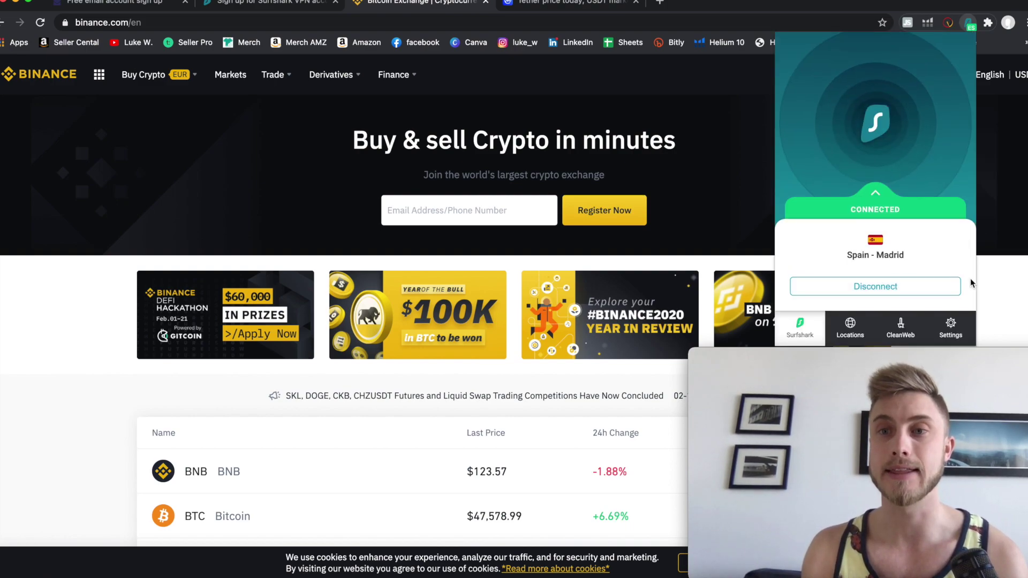
pyautogui.click(994, 295)
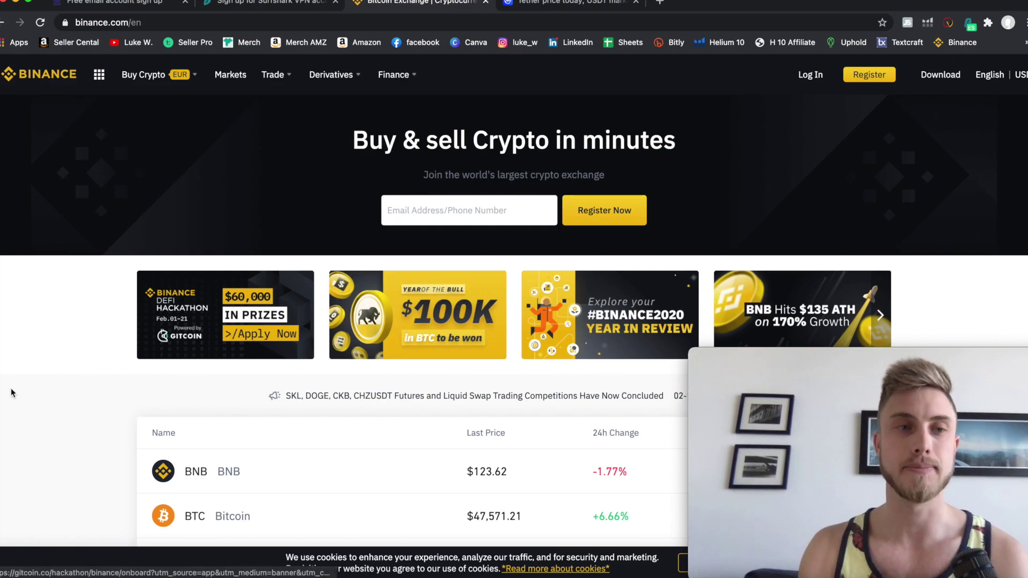
pyautogui.scroll(-3, 123, 354)
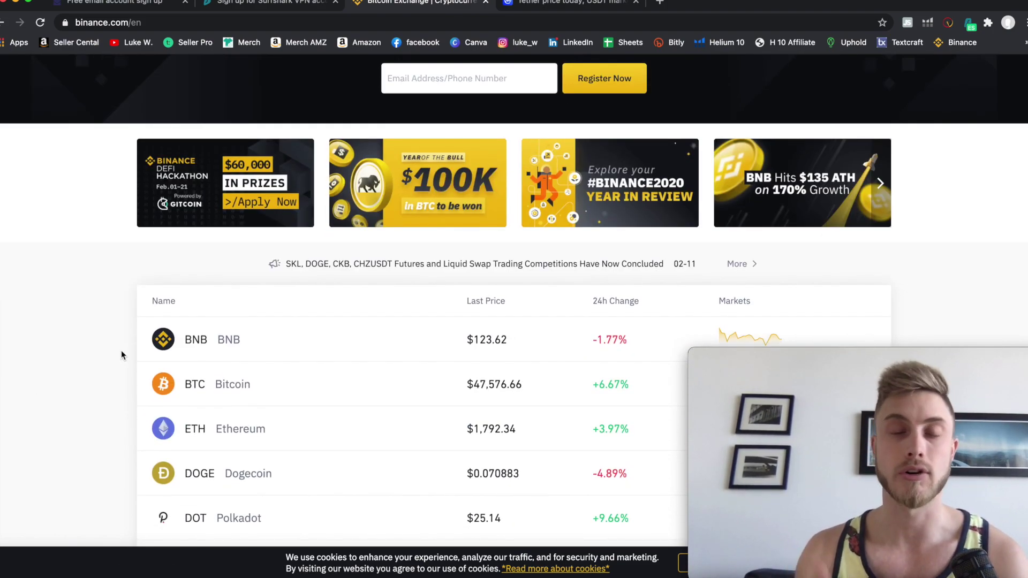
pyautogui.scroll(3, 122, 355)
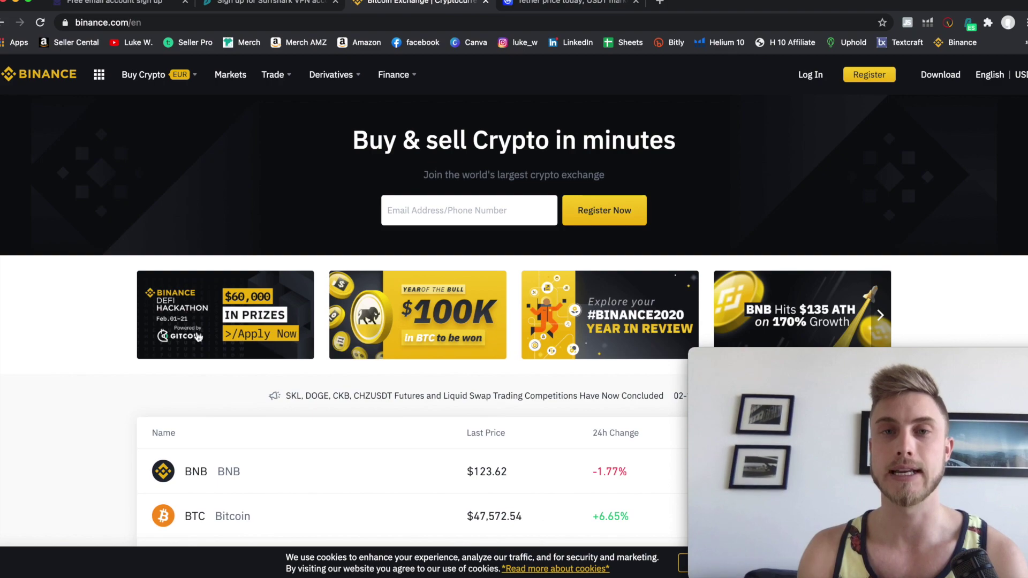
# Register a new Binance account with the e-mail and password fields filled in.
pyautogui.click(609, 221)
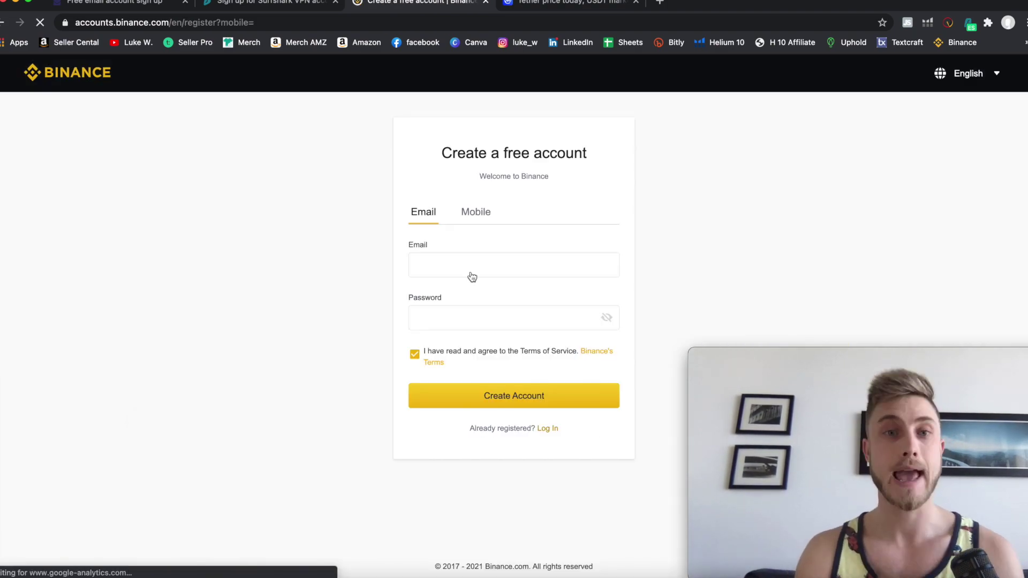
pyautogui.click(471, 274)
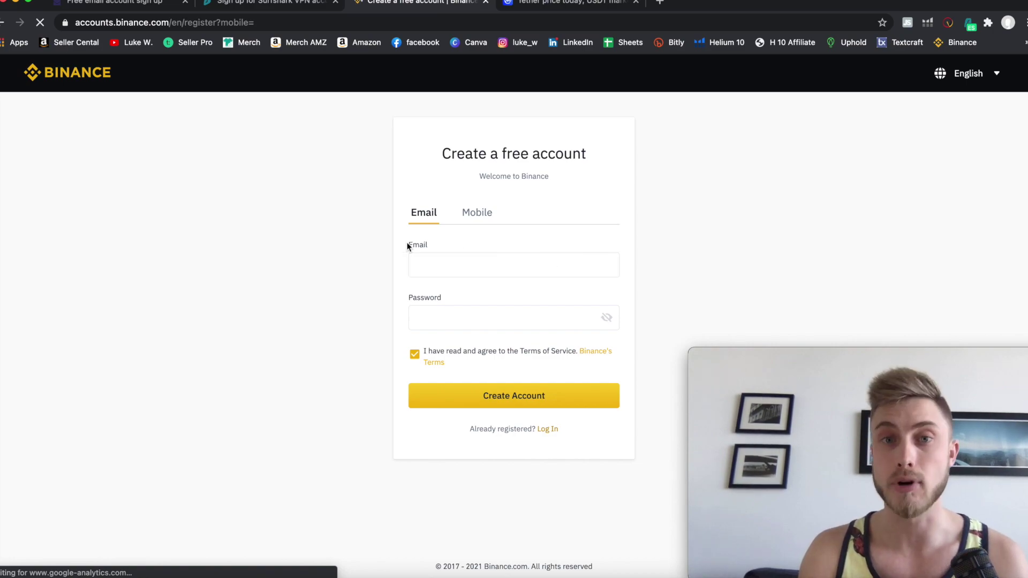
pyautogui.click(512, 323)
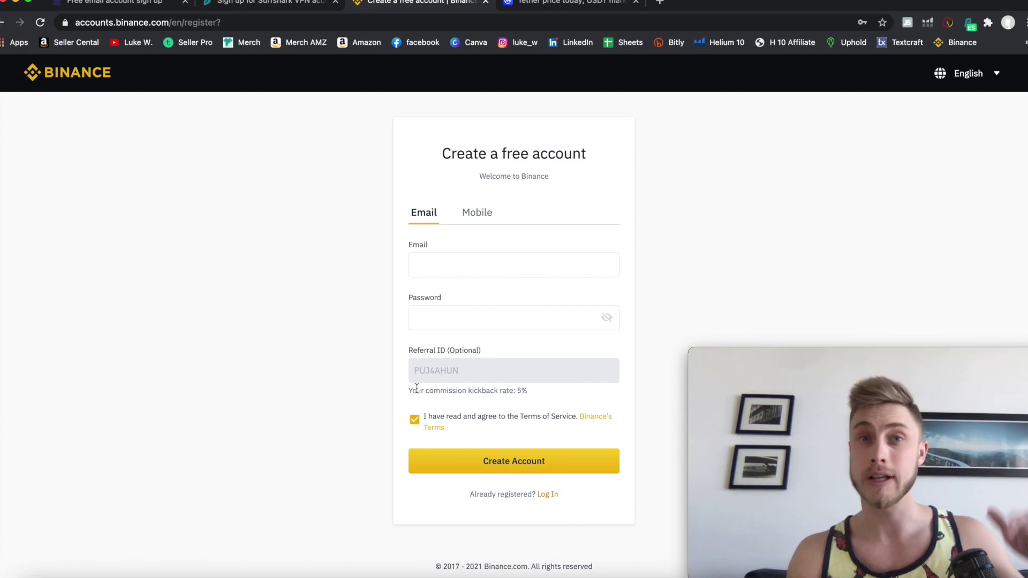
pyautogui.click(443, 260)
pyautogui.click(444, 308)
pyautogui.click(469, 386)
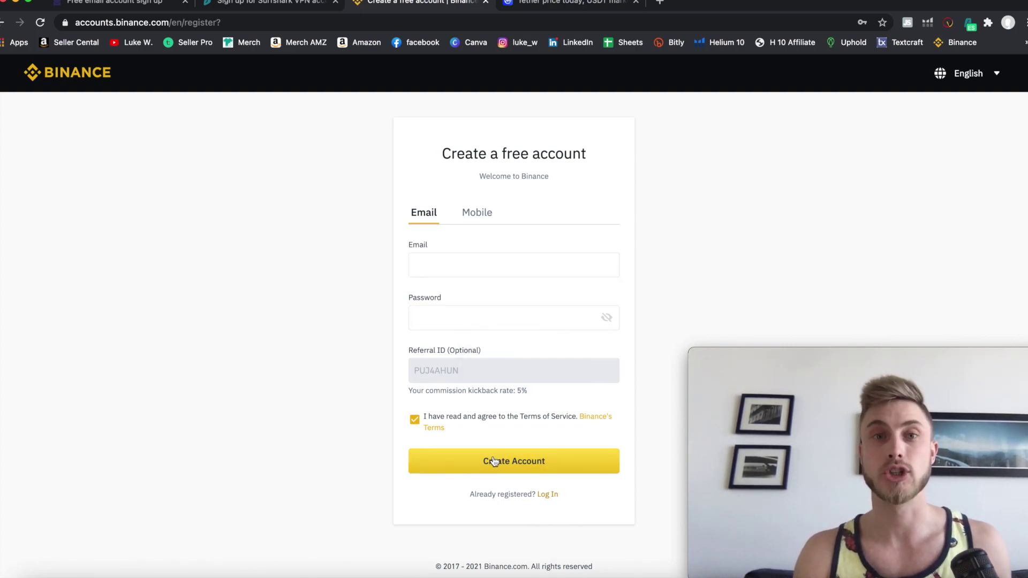
pyautogui.click(494, 461)
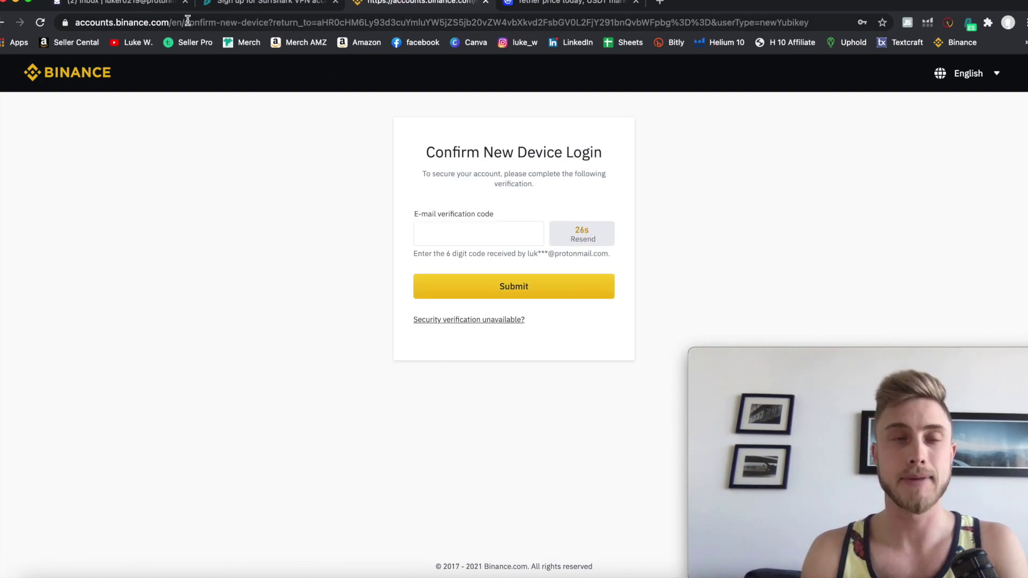
# Copy the activation code from the Binance Authorize New Device e-mail in ProtonMail.
pyautogui.click(147, 3)
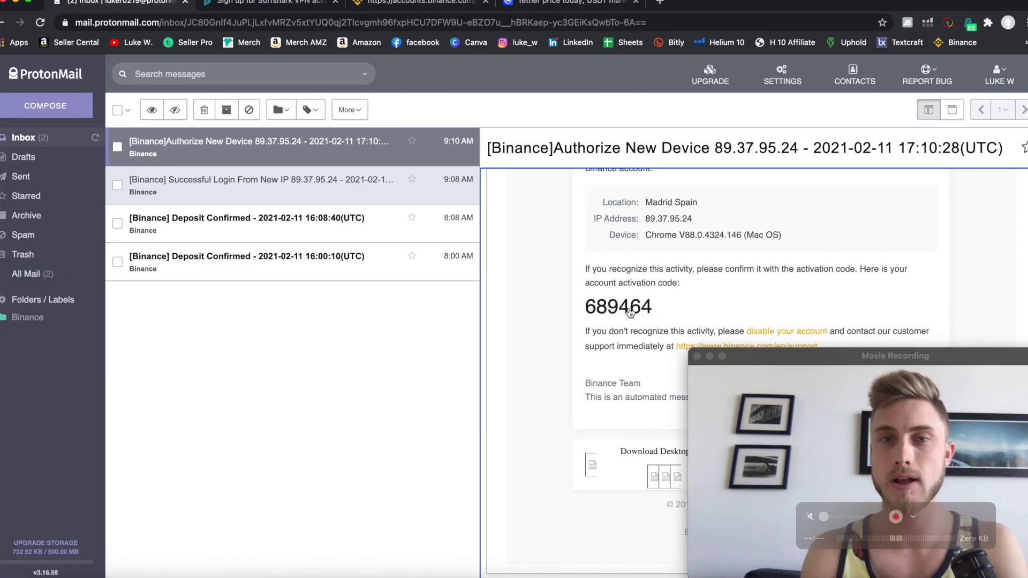
pyautogui.doubleClick(612, 307)
pyautogui.rightClick(612, 307)
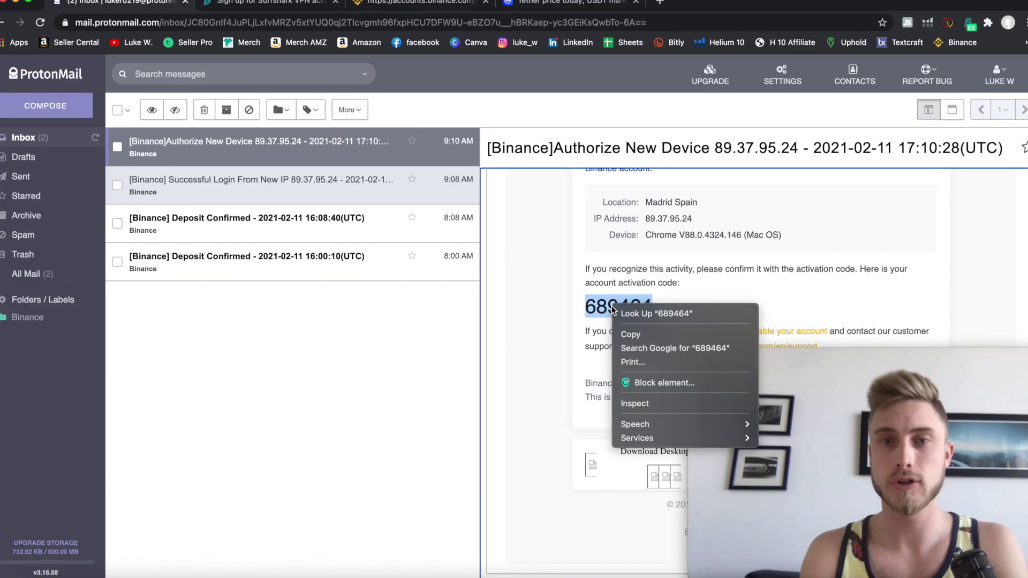
pyautogui.click(626, 332)
# Paste the code into Binance's verification field and submit it.
pyautogui.click(407, 6)
pyautogui.click(490, 244)
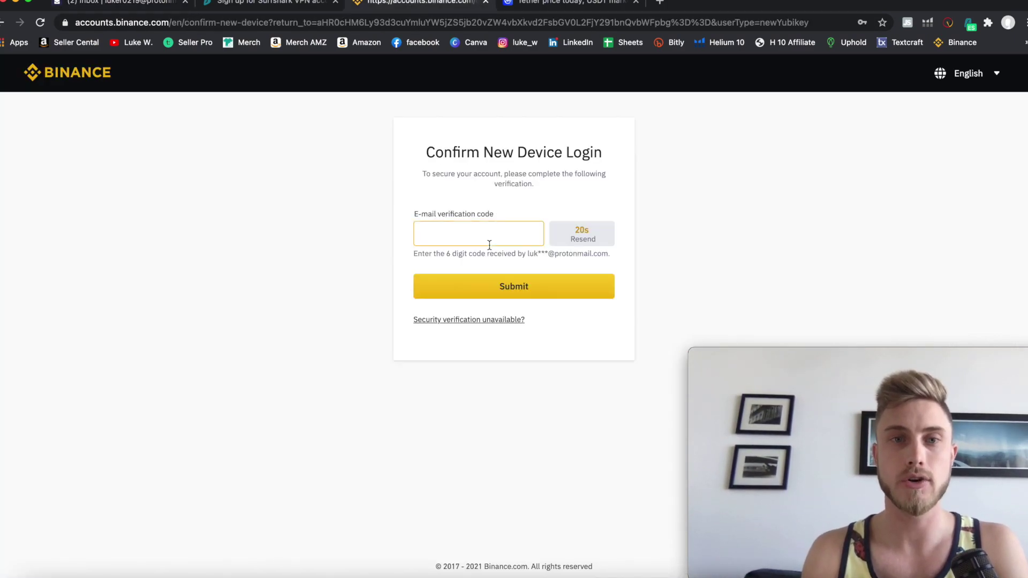
pyautogui.press('super+v')
pyautogui.click(456, 295)
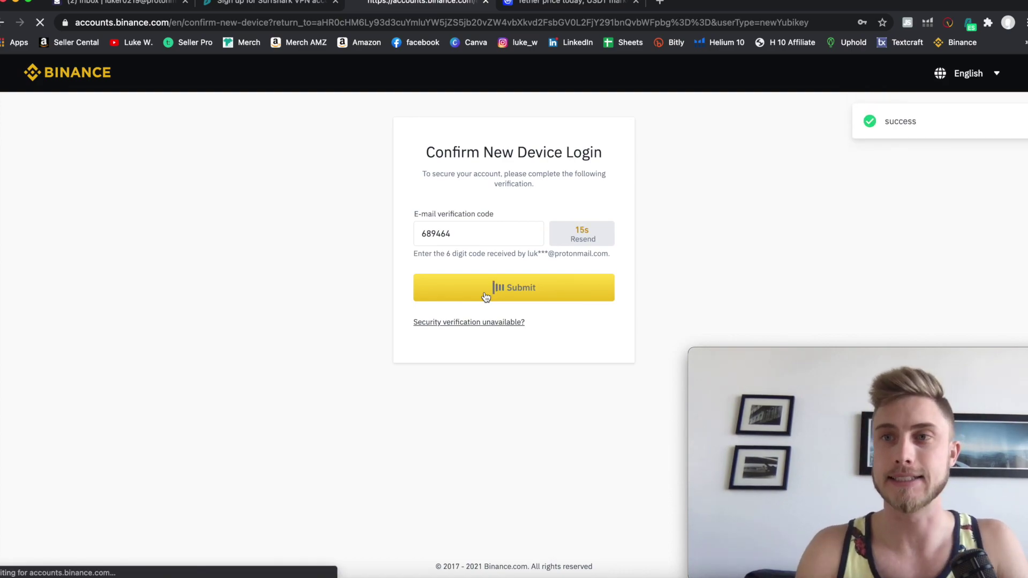
pyautogui.click(189, 9)
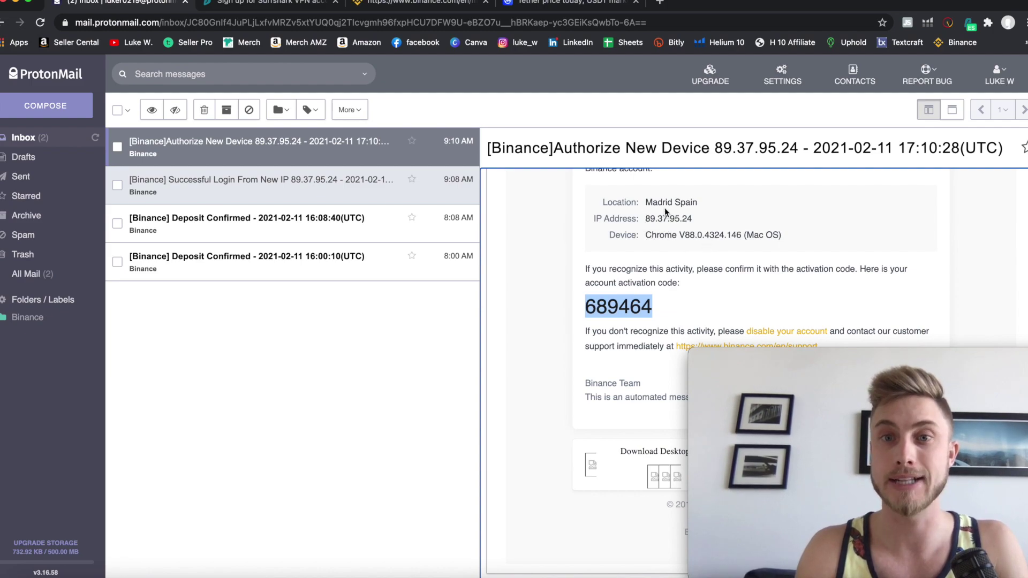
# Return to the Binance tab to continue signed in.
pyautogui.click(415, 3)
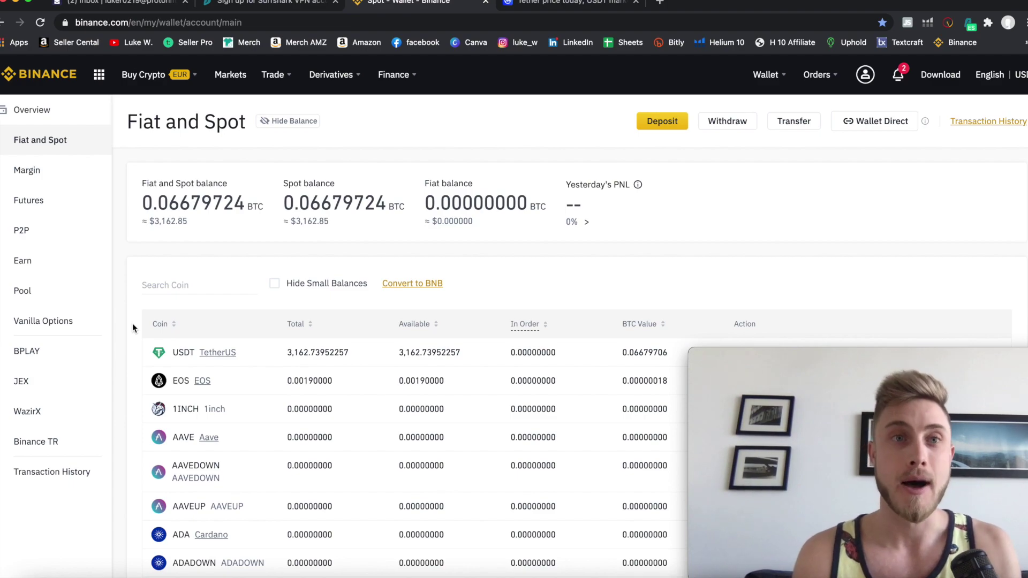
pyautogui.scroll(-2, 133, 324)
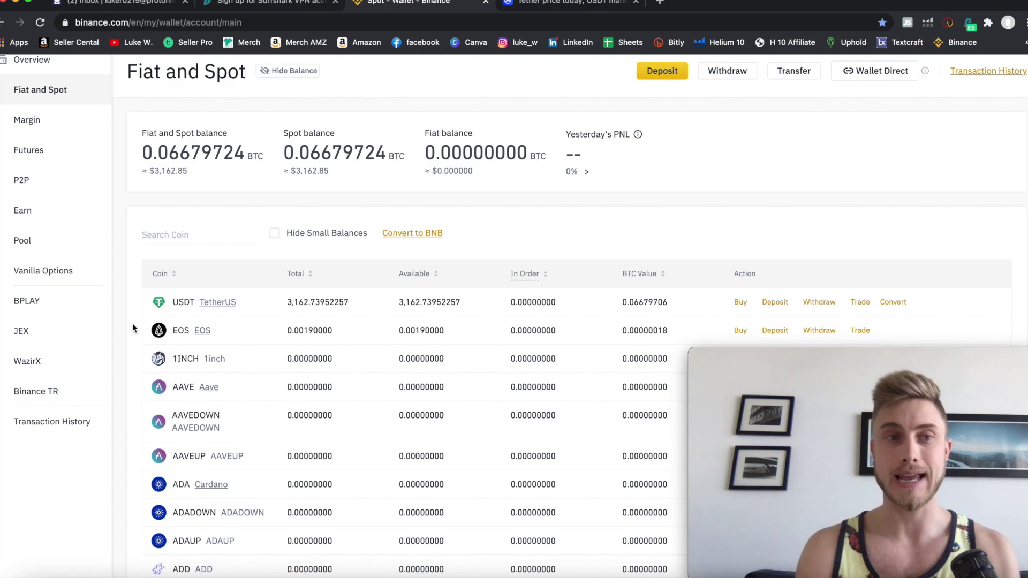
pyautogui.scroll(-1, 134, 327)
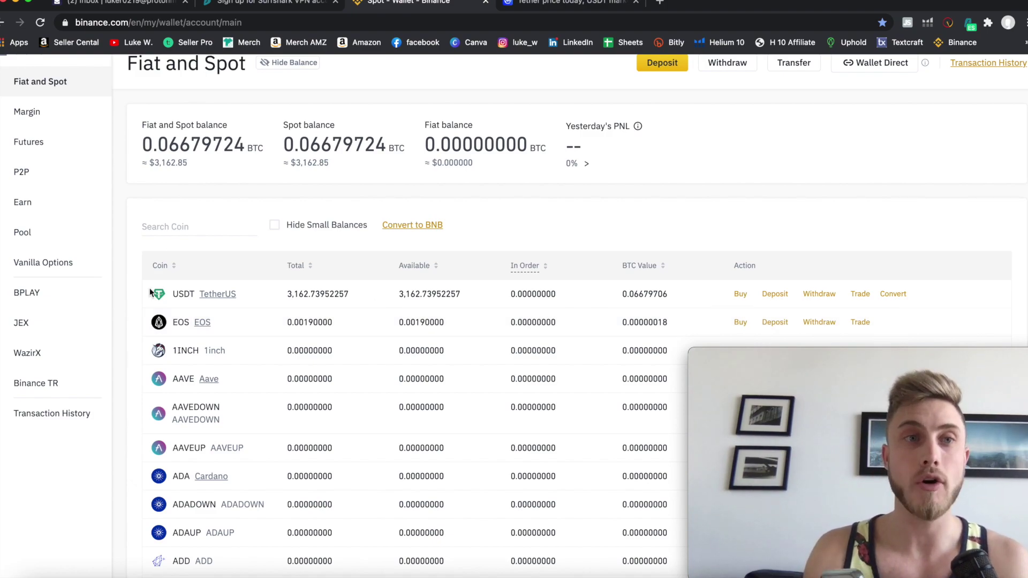
pyautogui.scroll(-1, 266, 323)
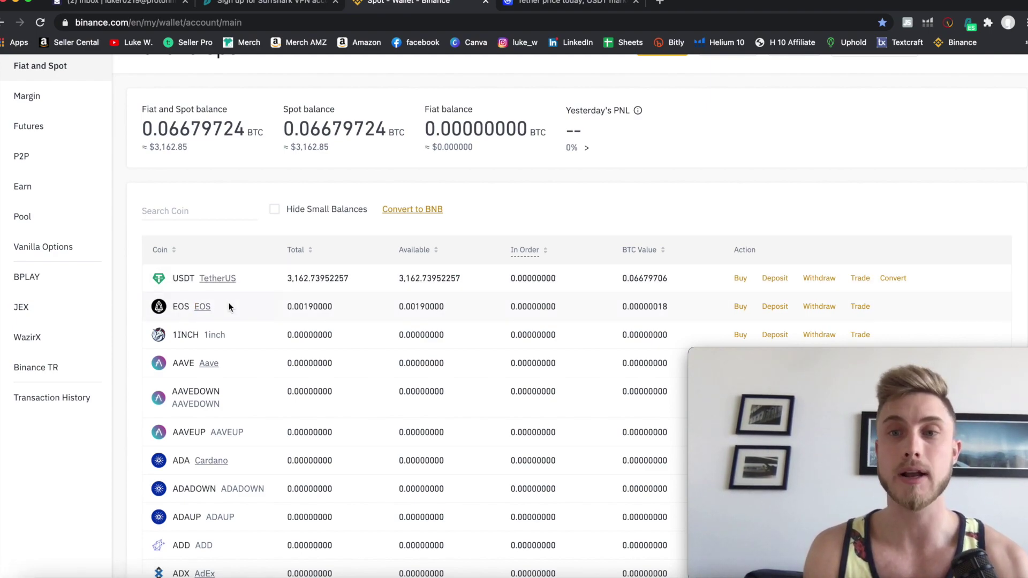
# Open the EOS deposit page and browse the Coin dropdown list.
pyautogui.click(775, 307)
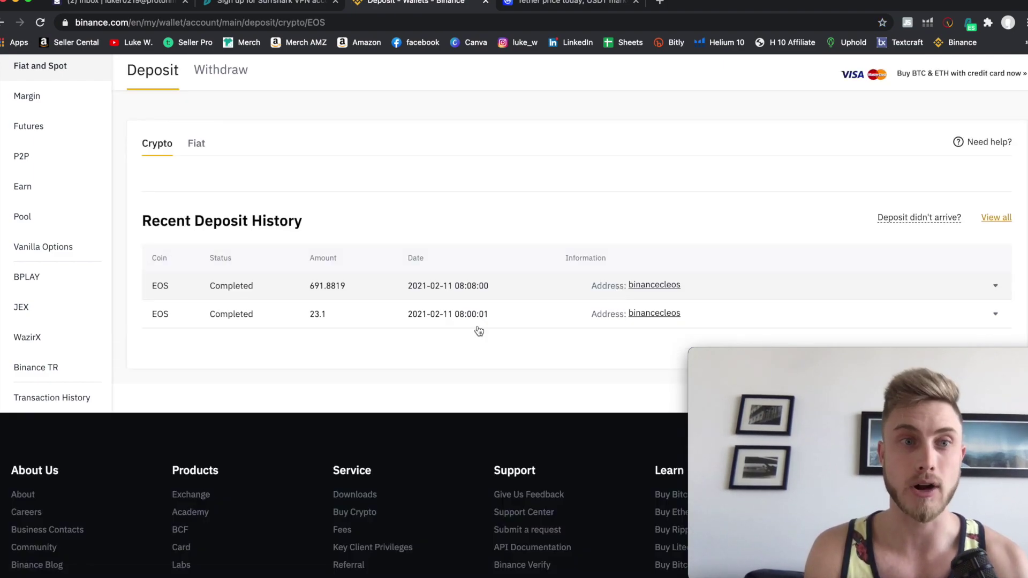
pyautogui.click(290, 202)
pyautogui.scroll(-1, 208, 348)
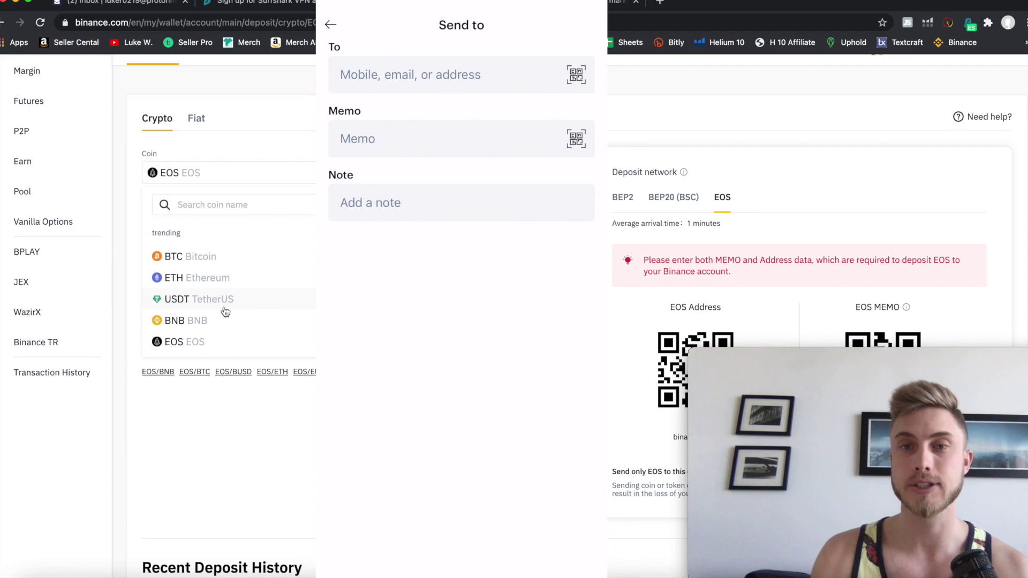
# Enlarge the EOS deposit page and select the deposit address binancecleos and its memo.
pyautogui.scroll(-2, 225, 313)
pyautogui.scroll(-2, 791, 237)
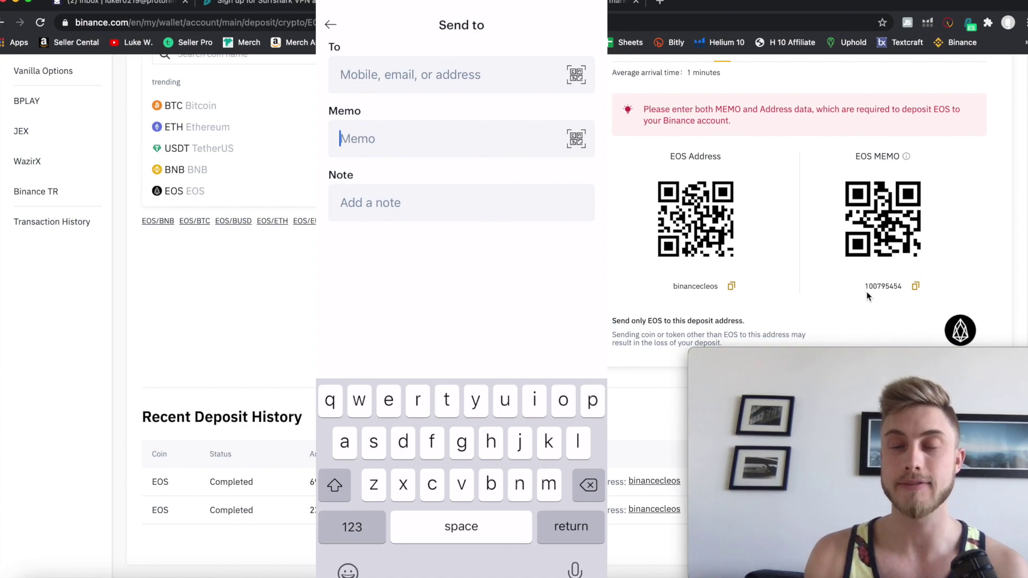
pyautogui.press('super+plus')
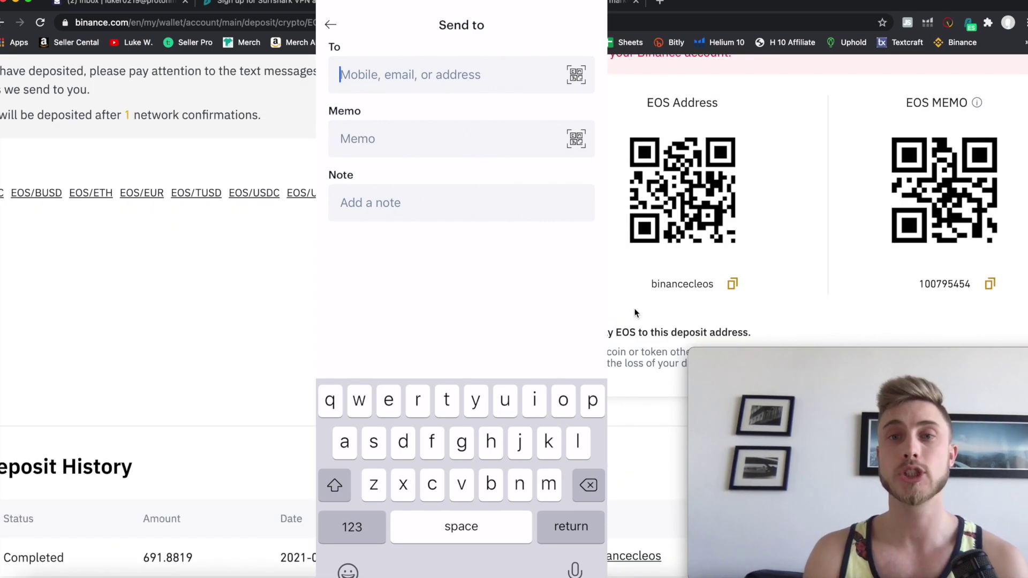
pyautogui.doubleClick(652, 285)
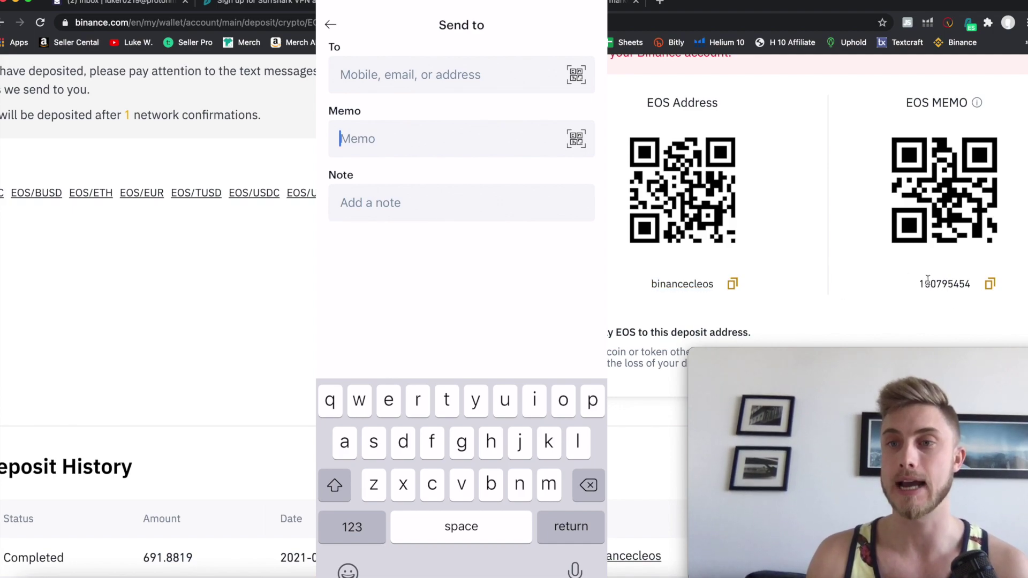
pyautogui.doubleClick(950, 292)
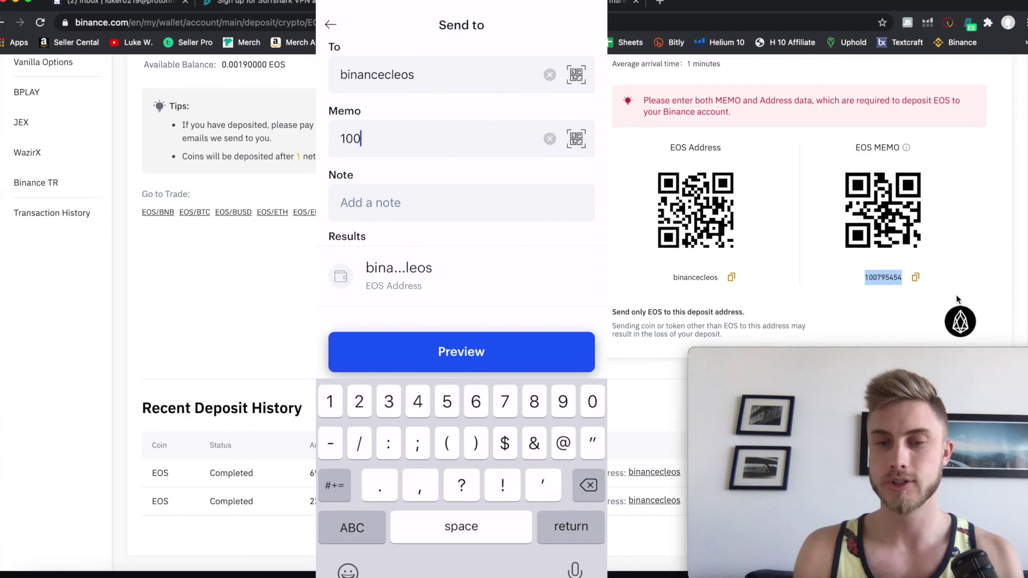
# Enter the deposit memo in Coinbase Wallet for the 2.2846 EOS send.
pyautogui.write('79')
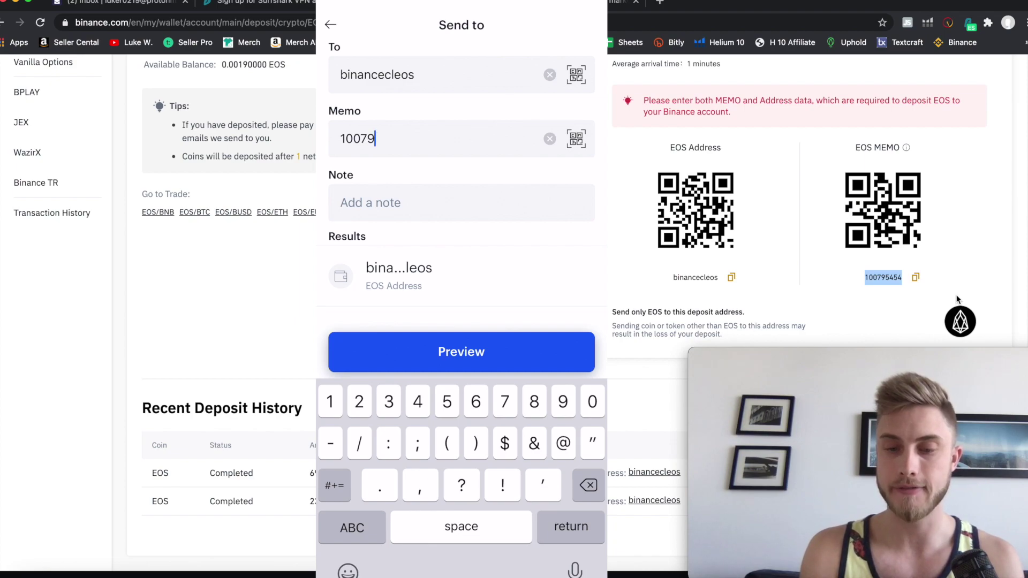
pyautogui.write('5454')
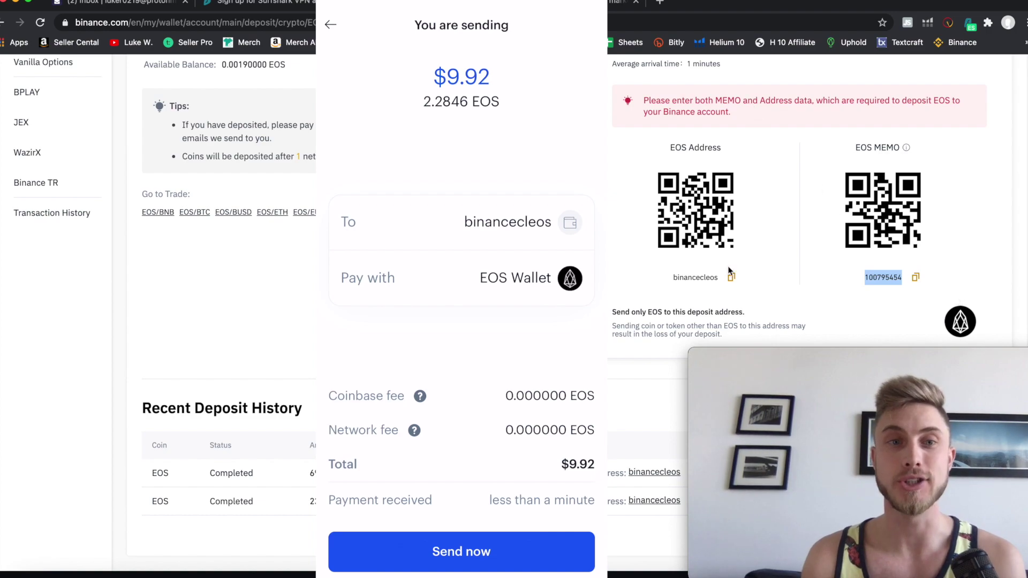
pyautogui.scroll(4, 773, 274)
pyautogui.scroll(-4, 773, 273)
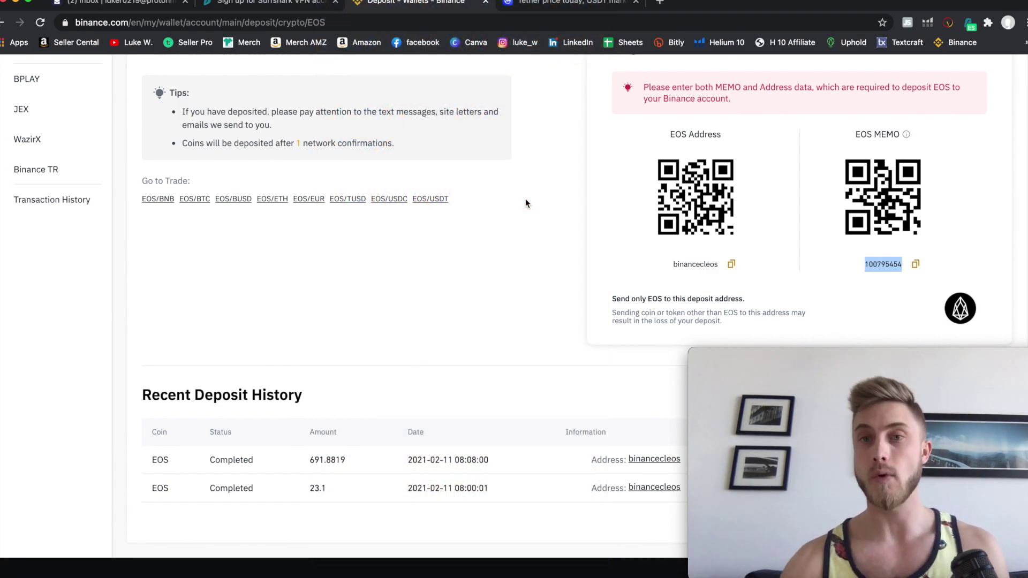
# Open Wallet > Fiat and Spot and scroll the balances, showing 3,162.73952257 USDT.
pyautogui.scroll(5, 526, 203)
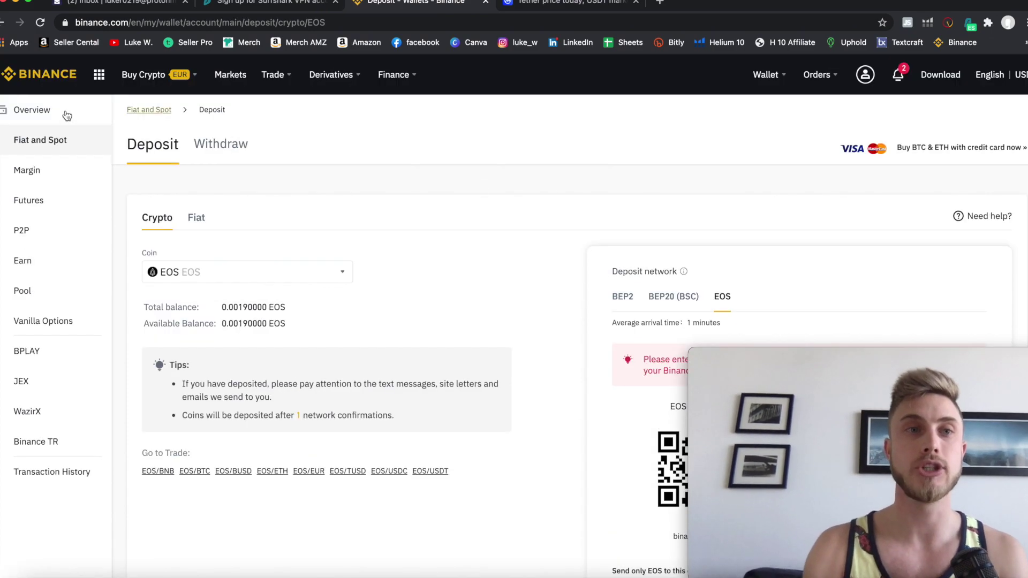
pyautogui.moveTo(766, 78)
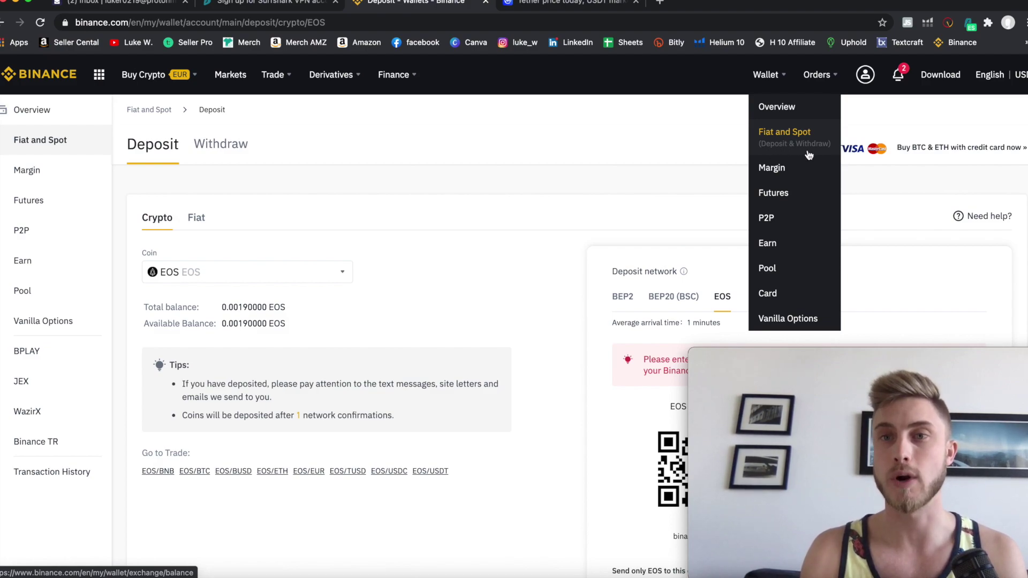
pyautogui.click(787, 142)
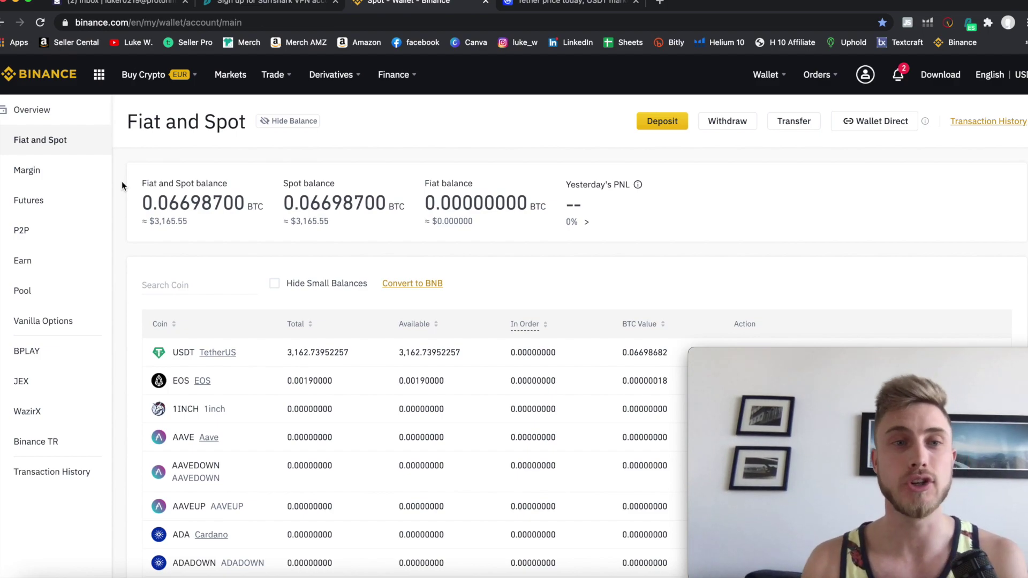
pyautogui.scroll(-2, 243, 376)
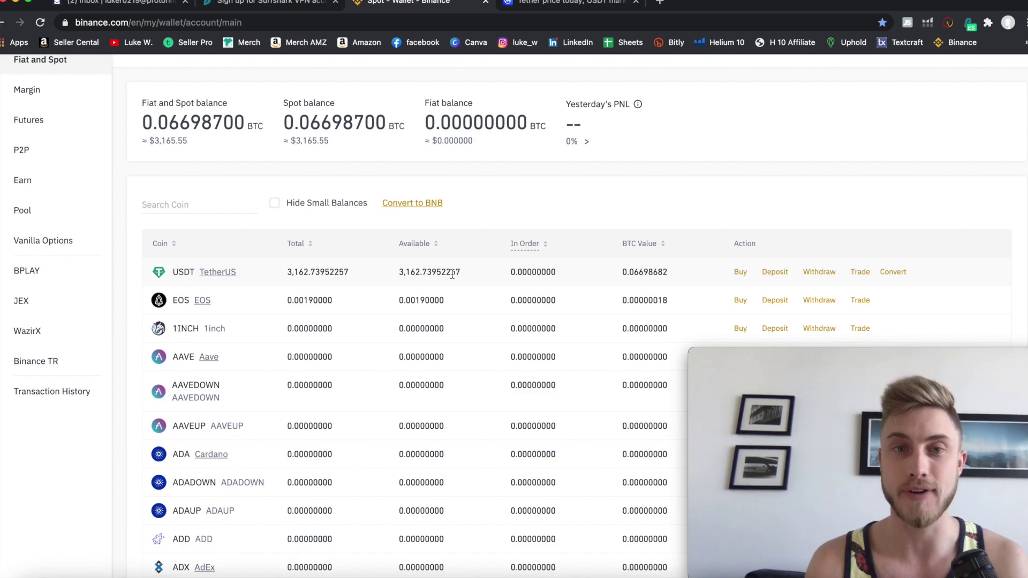
pyautogui.scroll(-1, 774, 268)
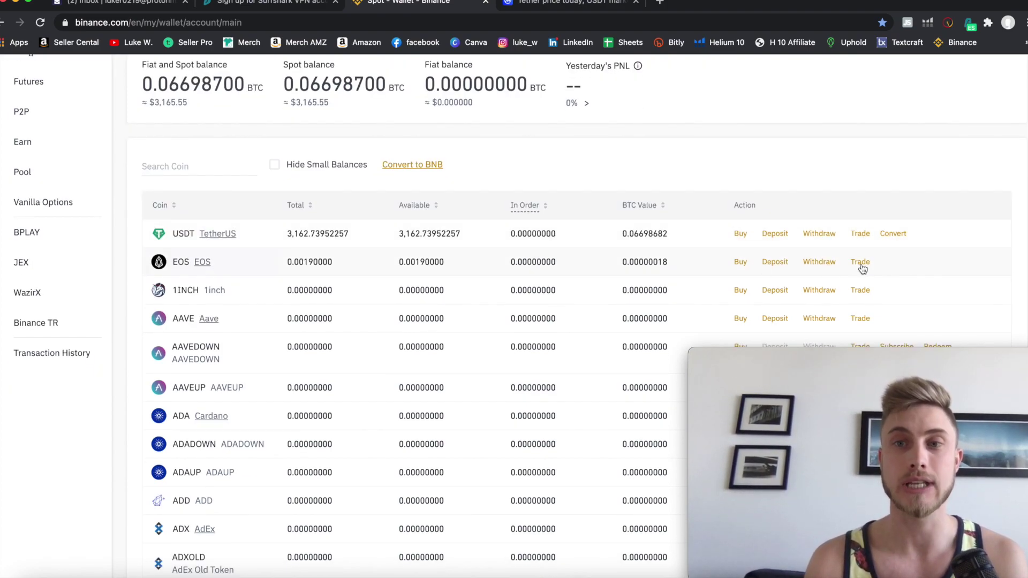
# Open the EOS/USDT spot trading page from the EOS row's Trade options.
pyautogui.click(861, 262)
pyautogui.scroll(-2, 863, 268)
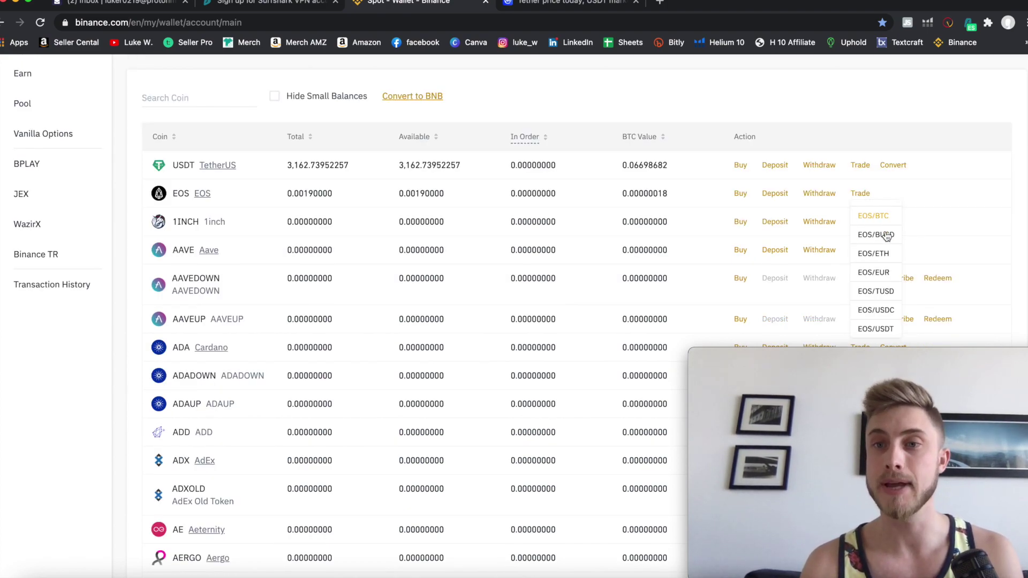
pyautogui.click(874, 331)
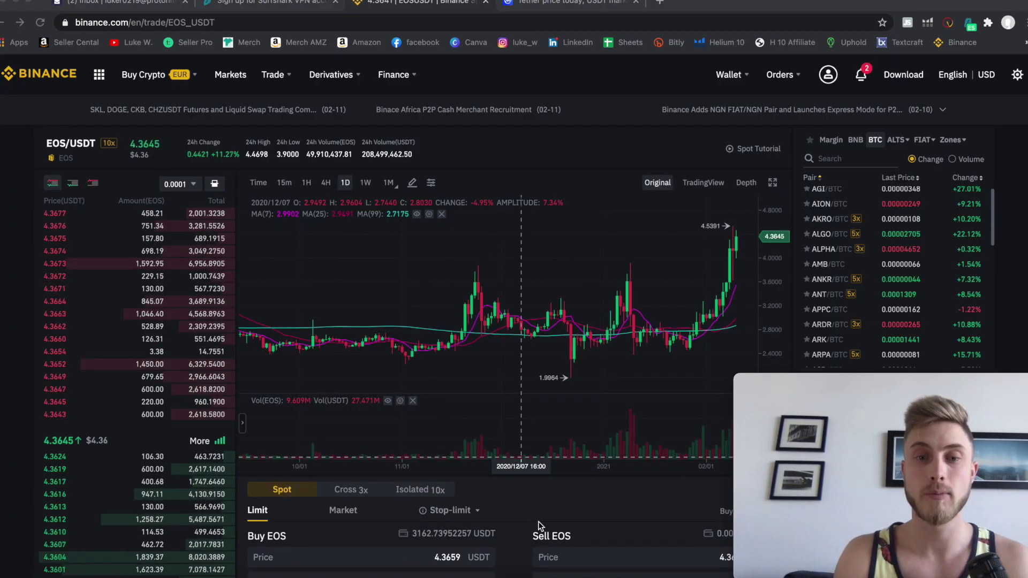
pyautogui.scroll(-3, 526, 528)
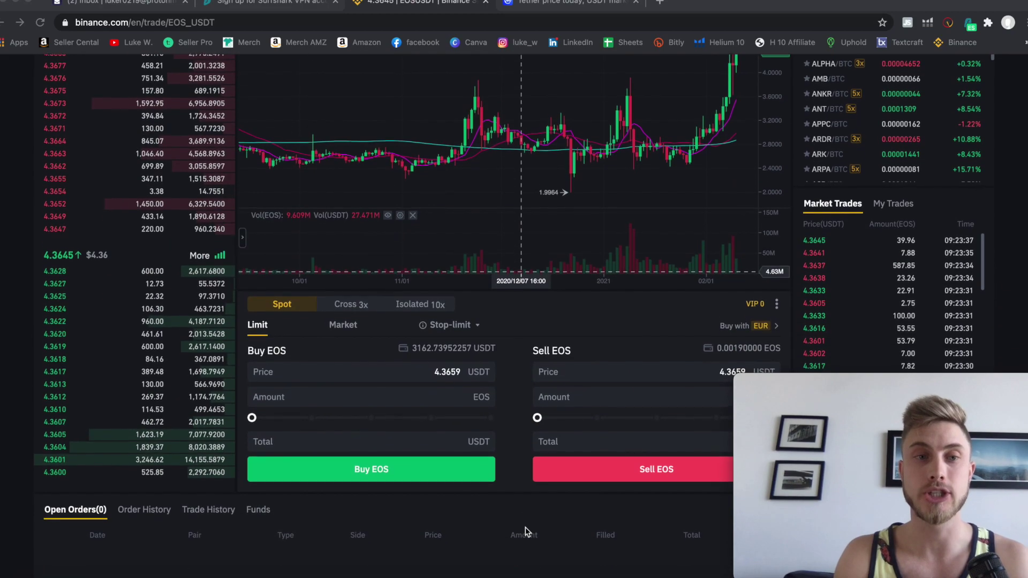
pyautogui.scroll(-2, 526, 530)
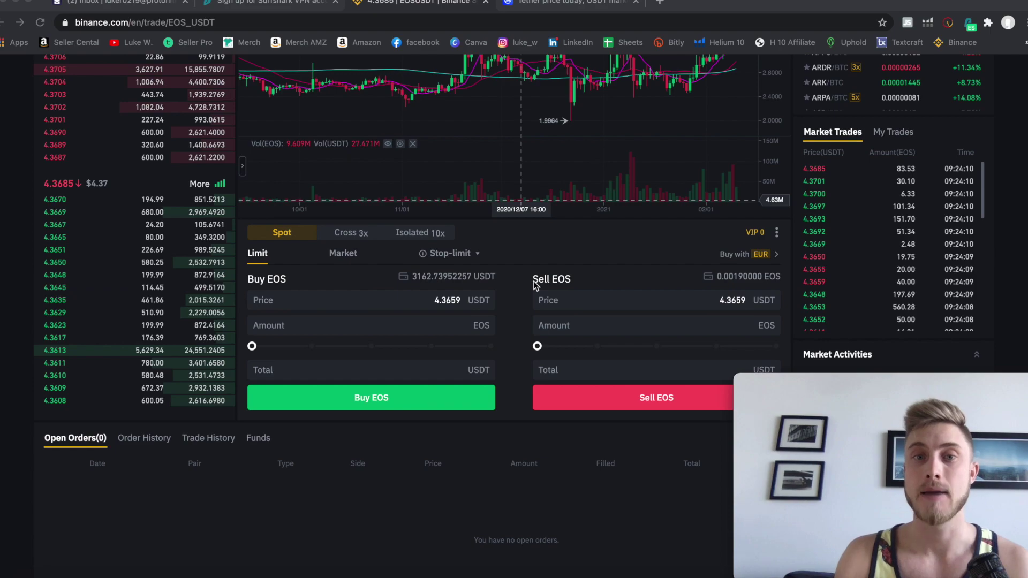
pyautogui.scroll(-1, 523, 294)
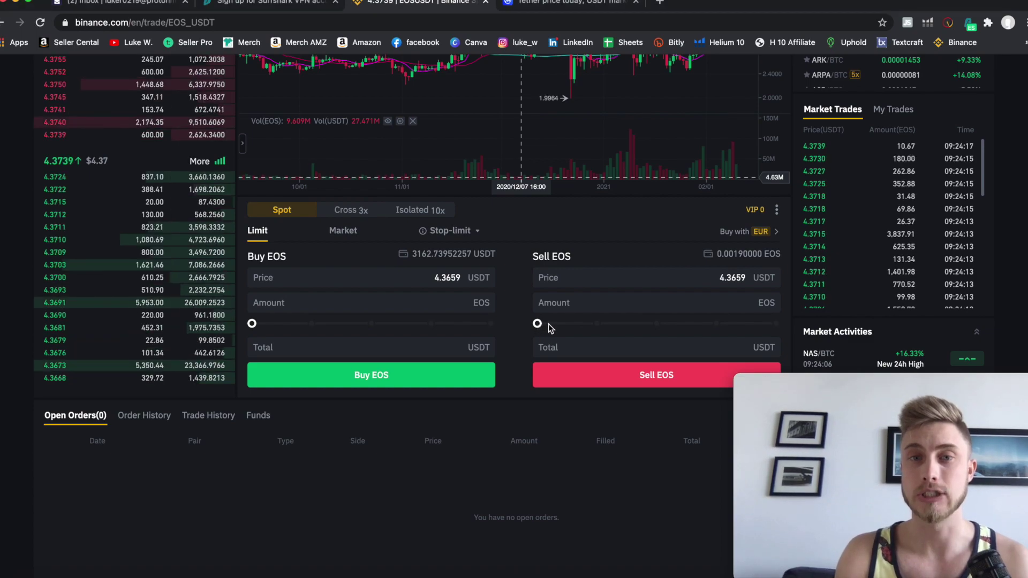
# Set the Sell EOS amount to 100% of the balance and select the sell price.
pyautogui.moveTo(538, 323); pyautogui.dragTo(631, 325)
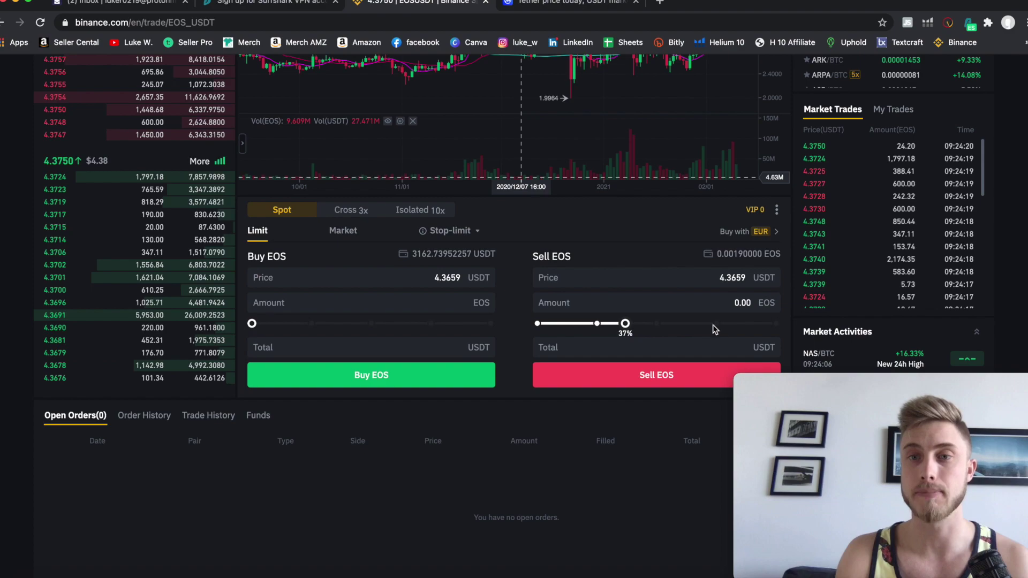
pyautogui.click(776, 324)
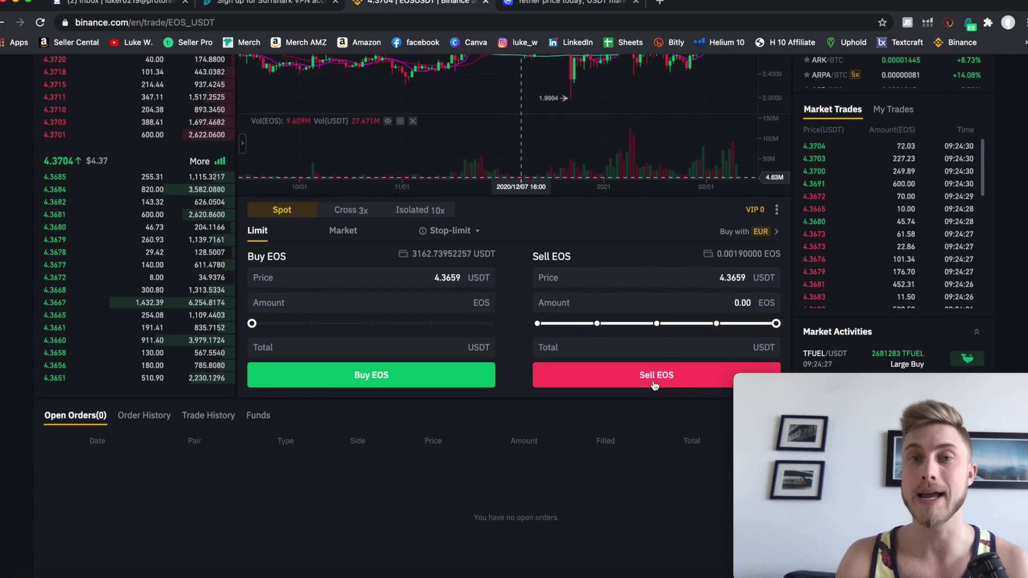
pyautogui.click(759, 284)
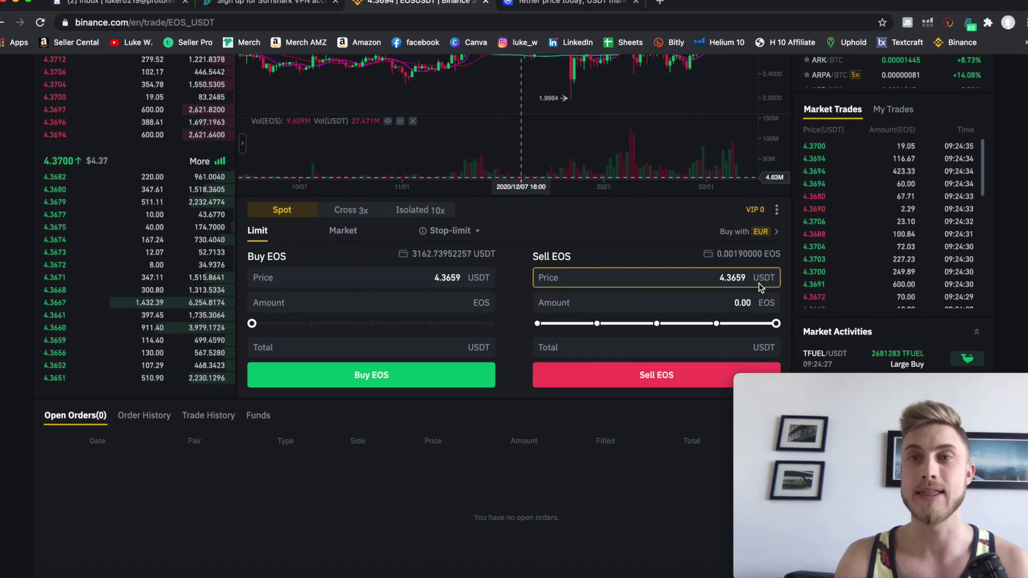
pyautogui.scroll(5, 663, 397)
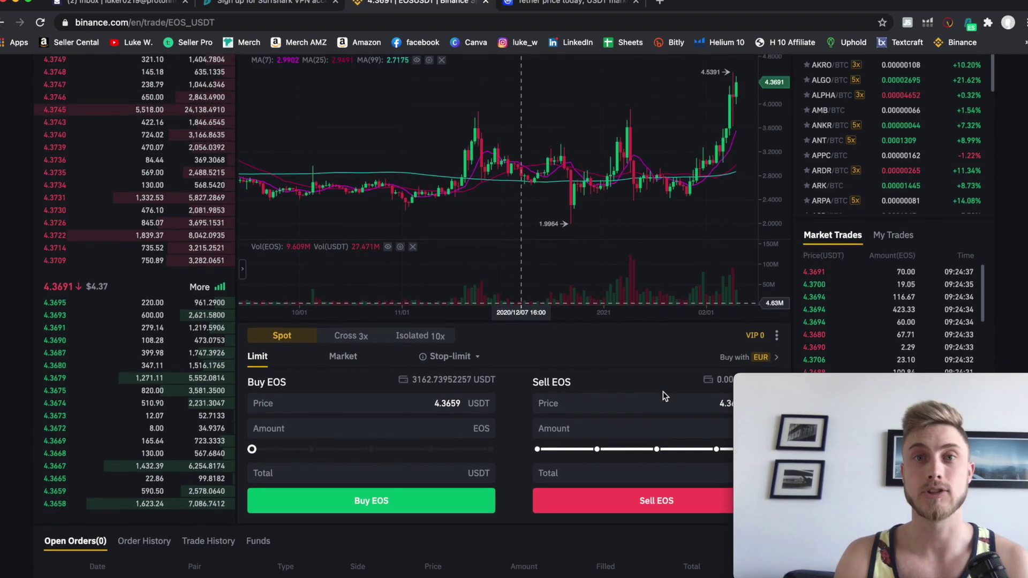
# Return to the Fiat and Spot wallet showing 3,162.73952257 USDT and 0.0019 EOS, and start a coin search.
pyautogui.moveTo(738, 77)
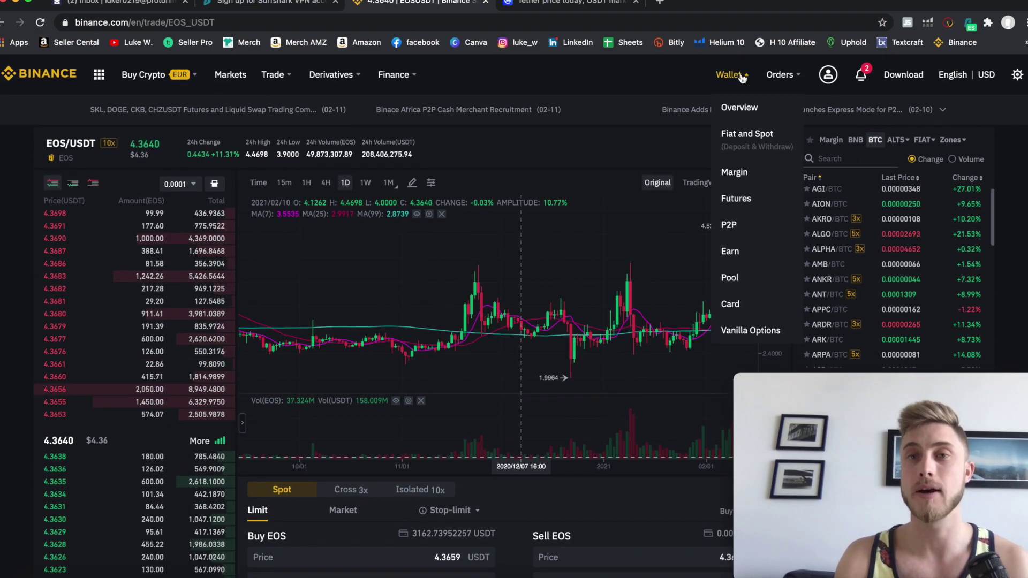
pyautogui.click(760, 144)
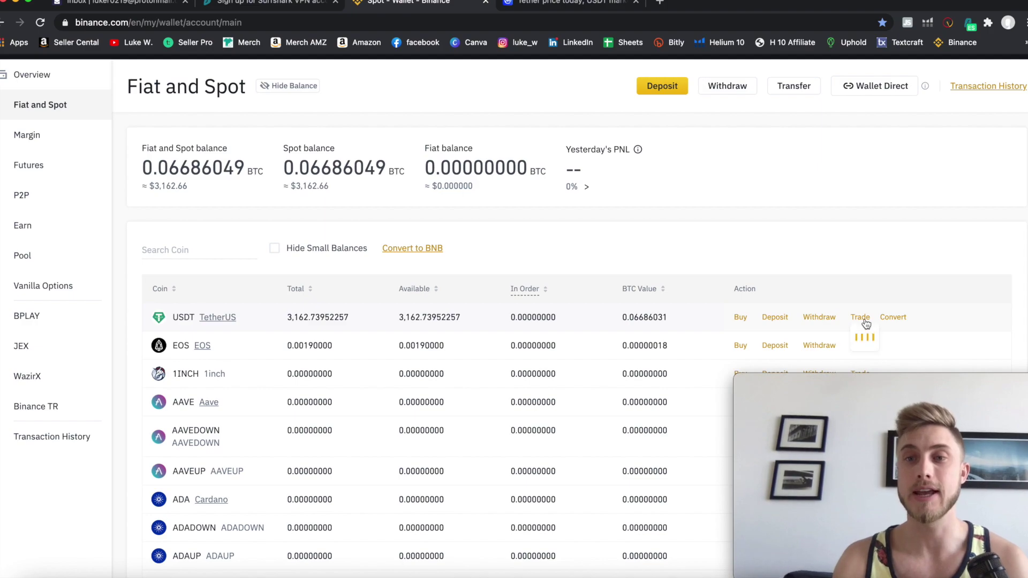
pyautogui.scroll(-2, 866, 324)
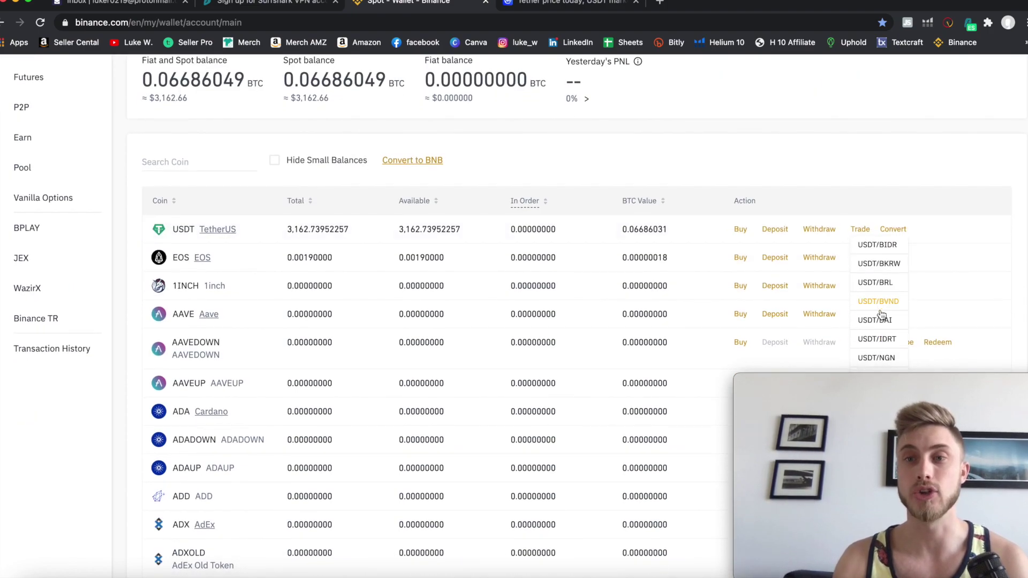
pyautogui.scroll(-2, 881, 315)
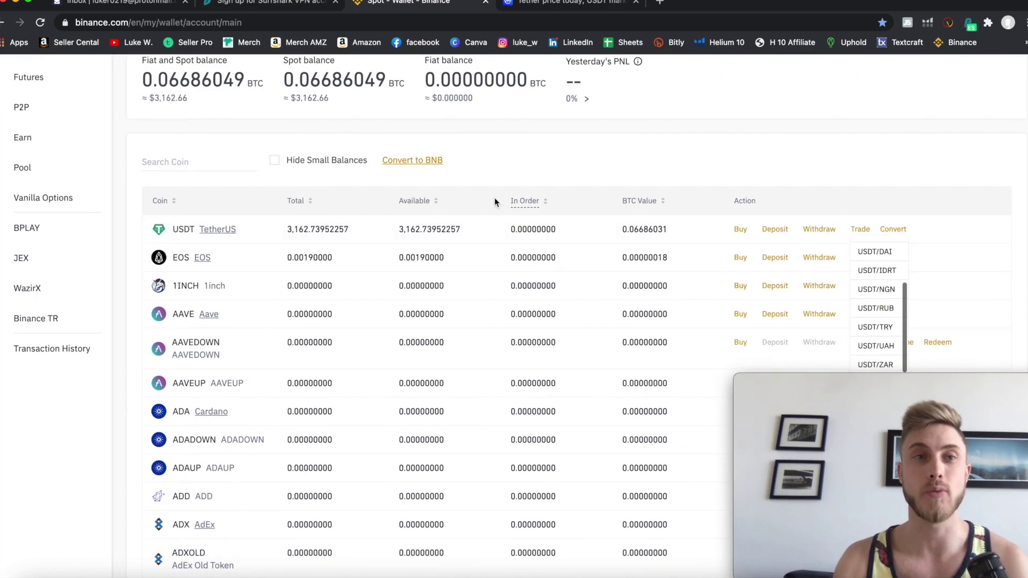
pyautogui.click(180, 162)
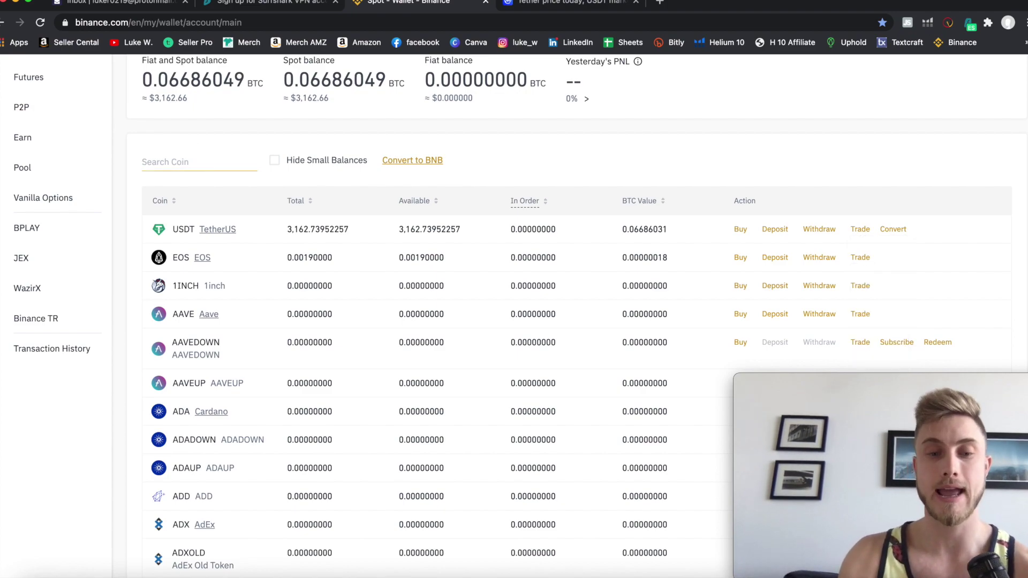
# Find tron, open TRX/USDT, and size a limit buy of 12861.9 TRX at 0.04918 (632.548242 USDT).
pyautogui.write('tron')
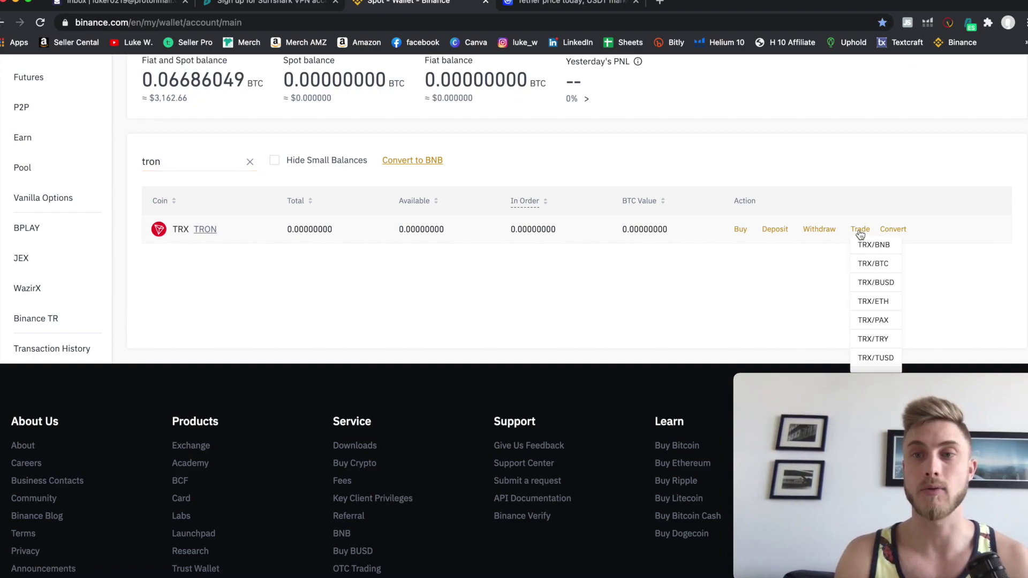
pyautogui.scroll(-1, 873, 327)
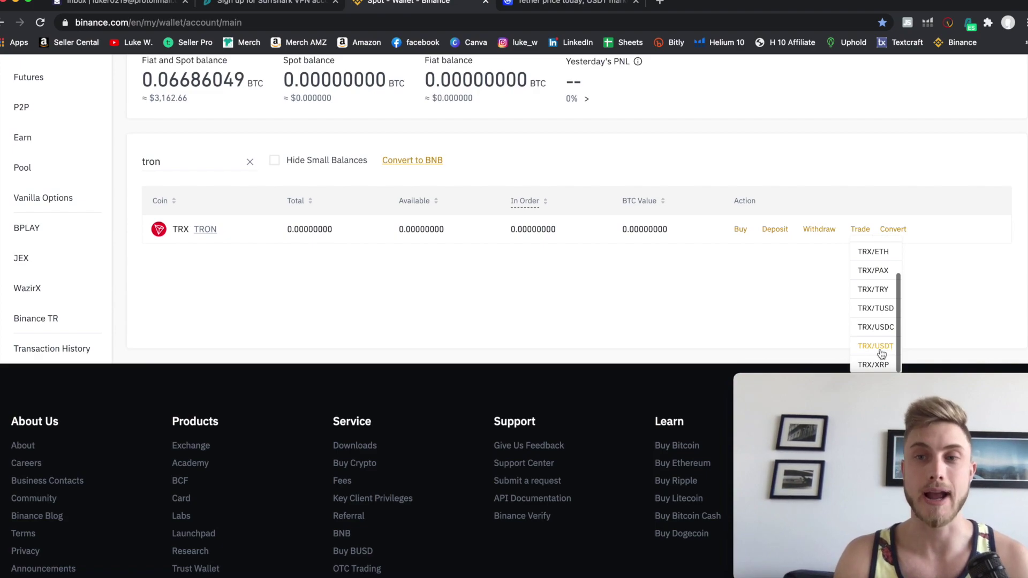
pyautogui.click(876, 347)
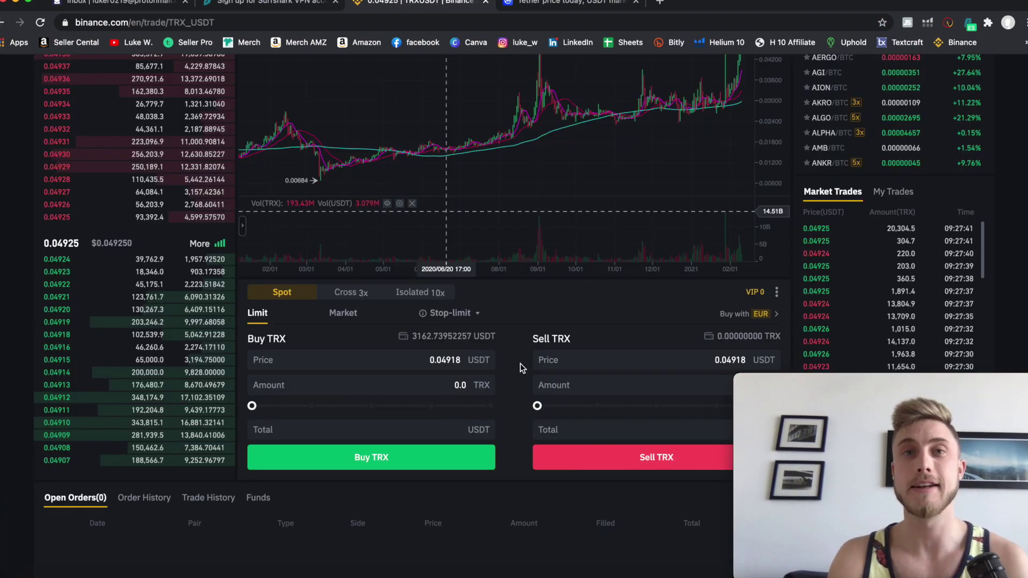
pyautogui.click(266, 406)
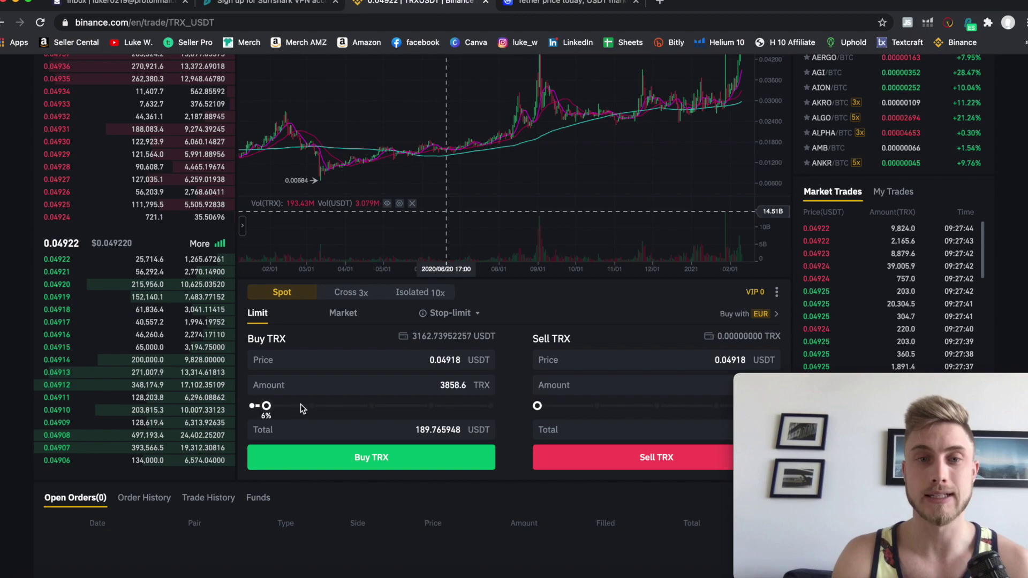
pyautogui.click(300, 404)
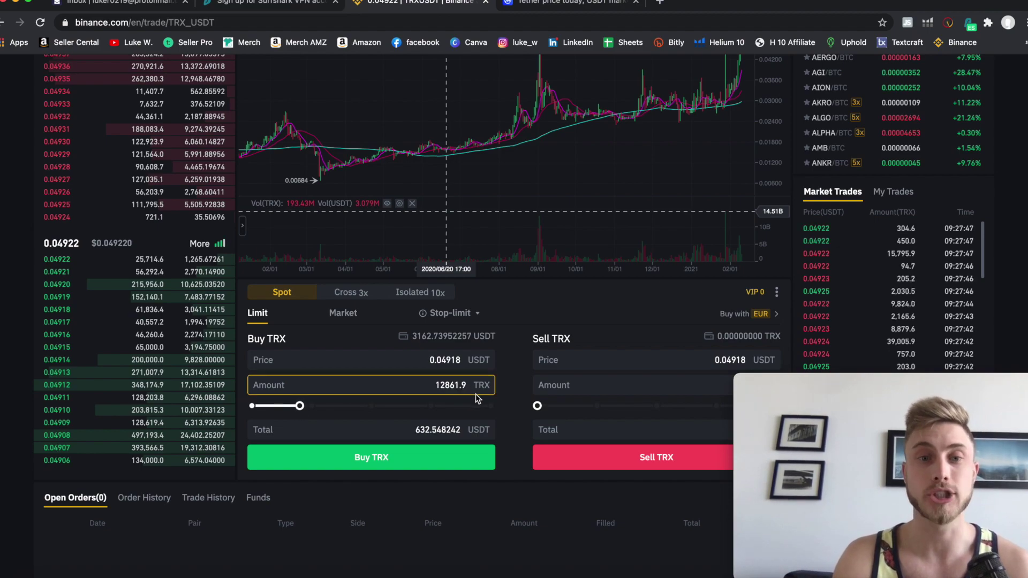